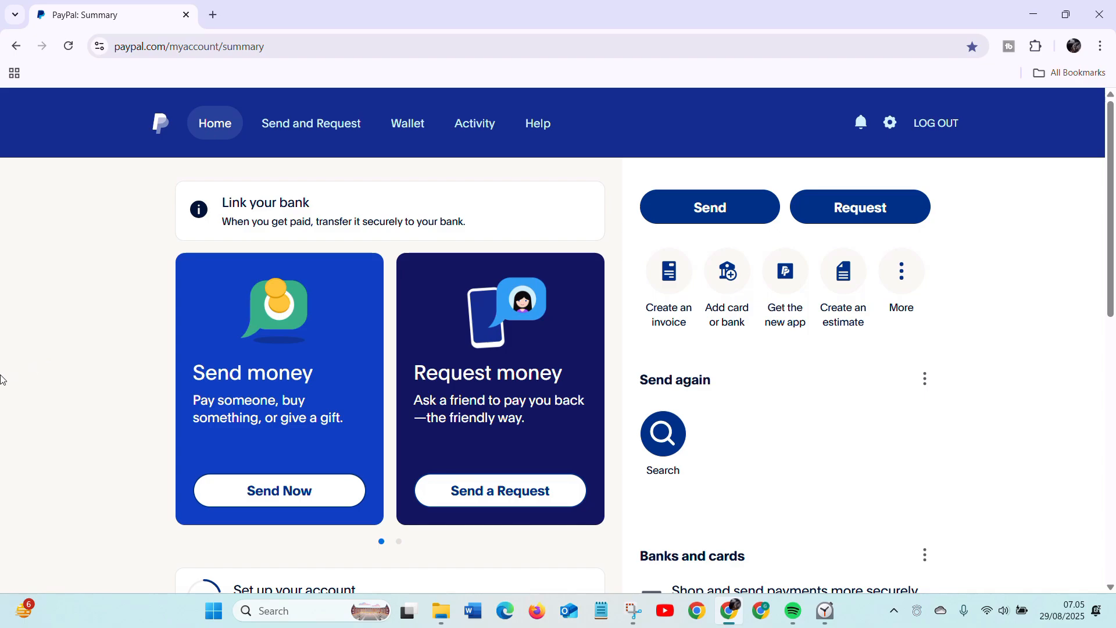
# Step: Start creating a new invoice from the account home page
pyautogui.scroll(-1, 1, 382)
pyautogui.scroll(-1, 1, 382)
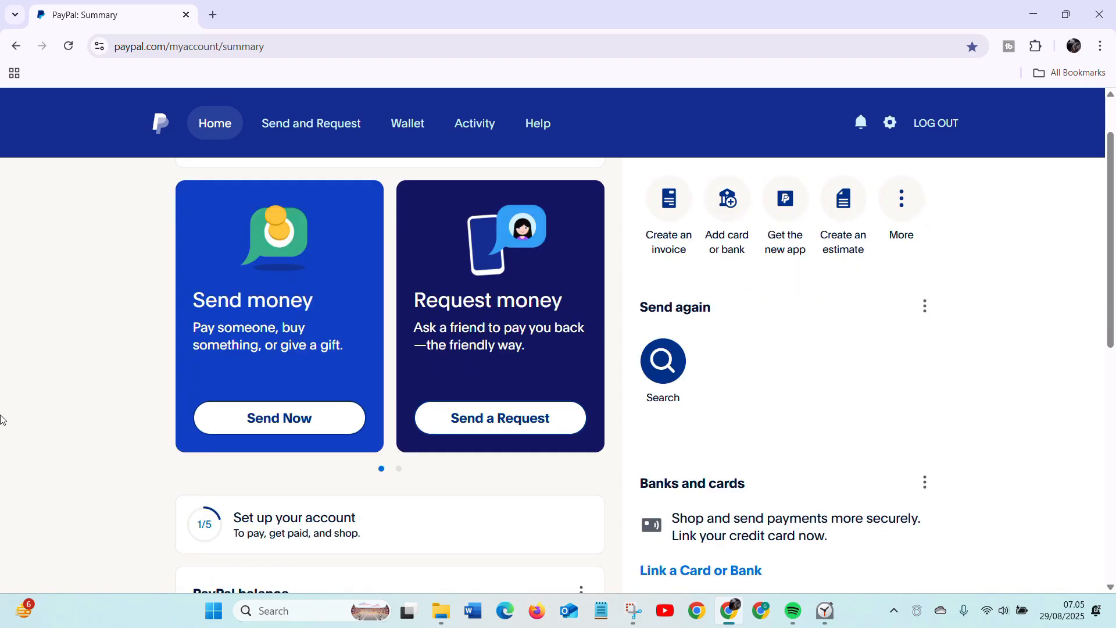
pyautogui.scroll(-1, 431, 381)
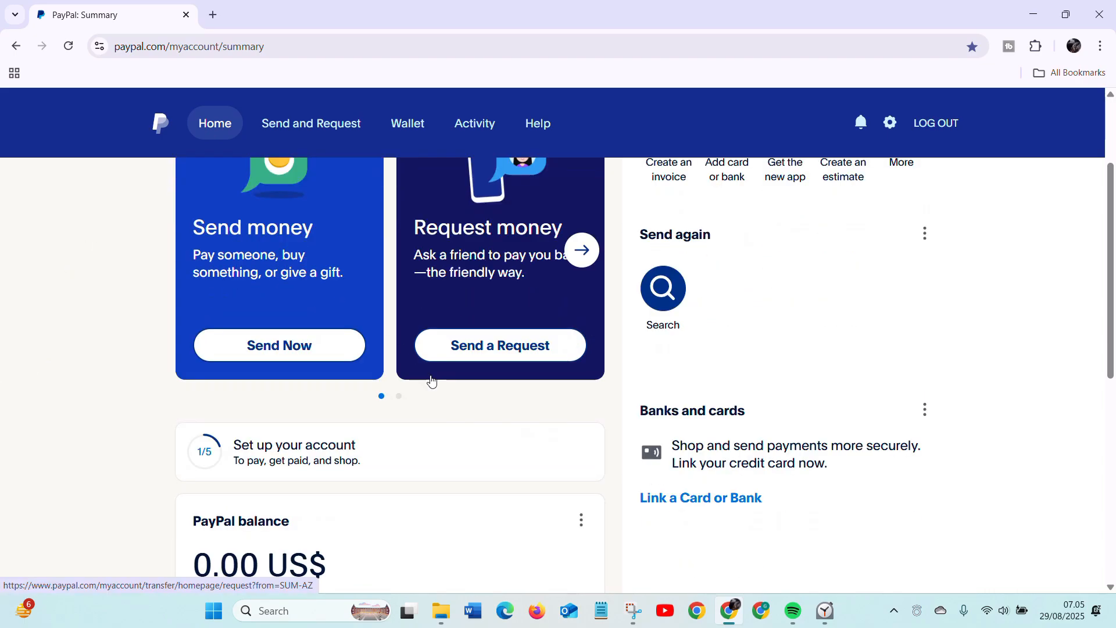
pyautogui.scroll(2, 431, 382)
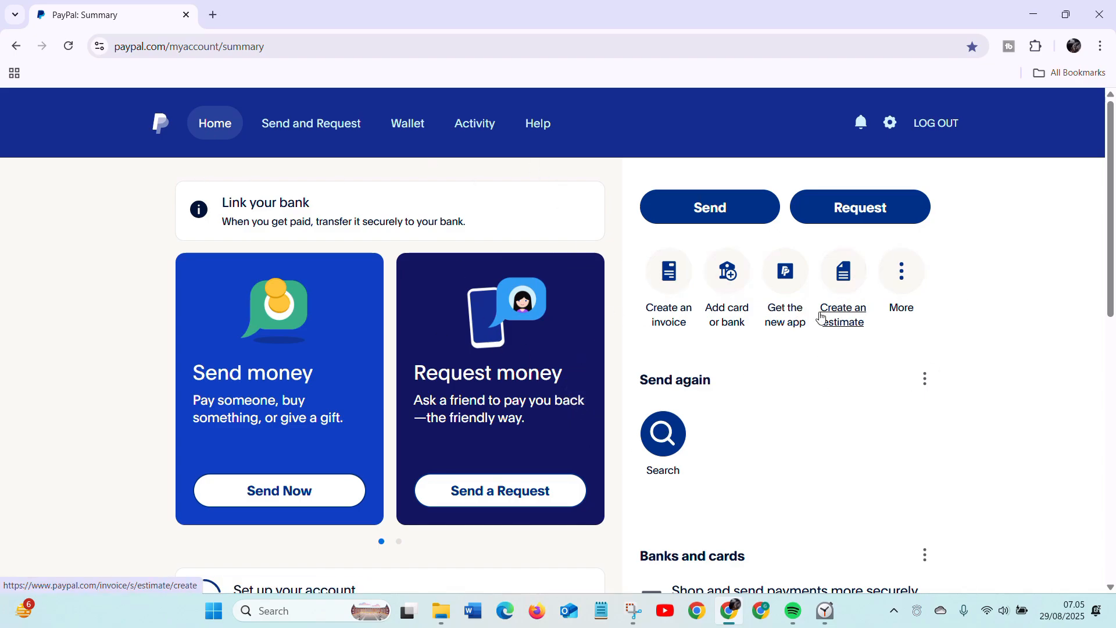
pyautogui.click(668, 314)
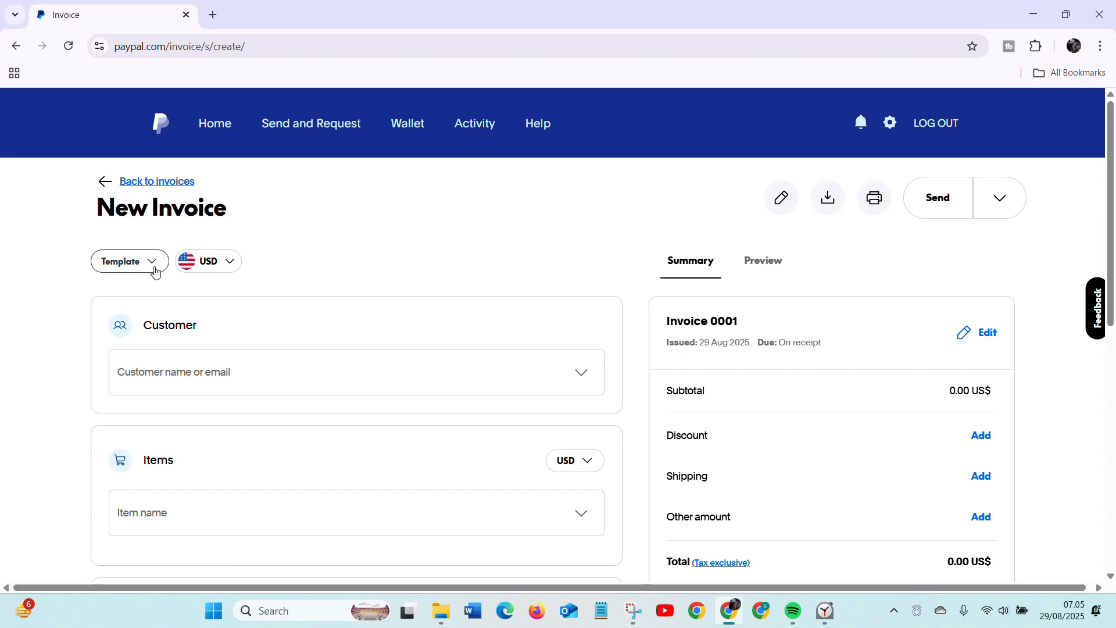
# Step: Examine the invoice's template choices and the list of available currencies without changing either
pyautogui.scroll(-1, 264, 337)
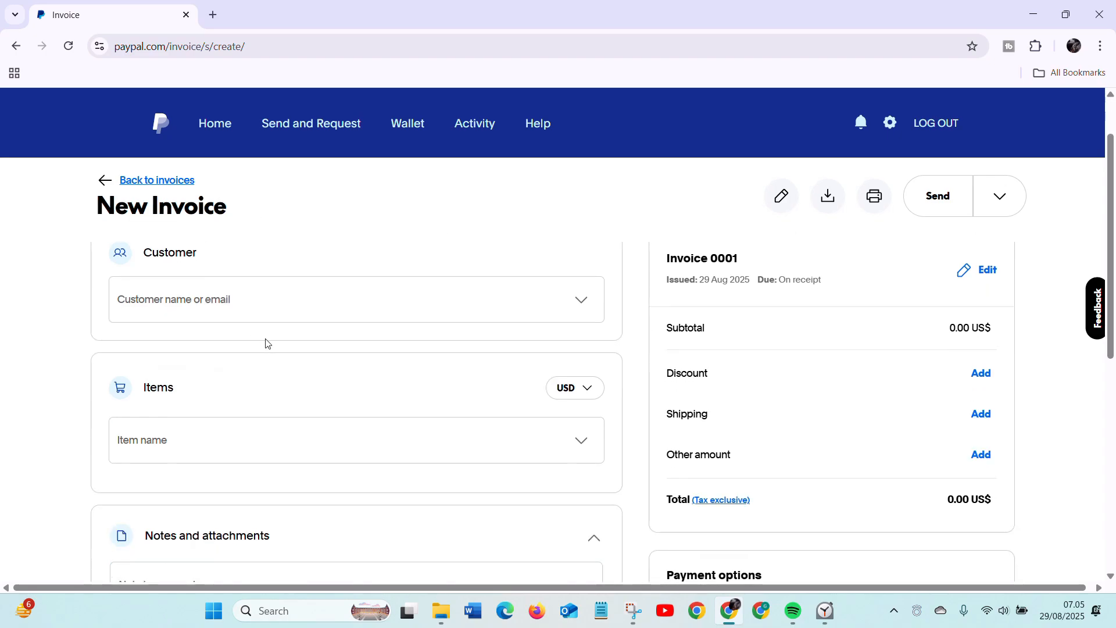
pyautogui.scroll(1, 262, 314)
pyautogui.click(114, 268)
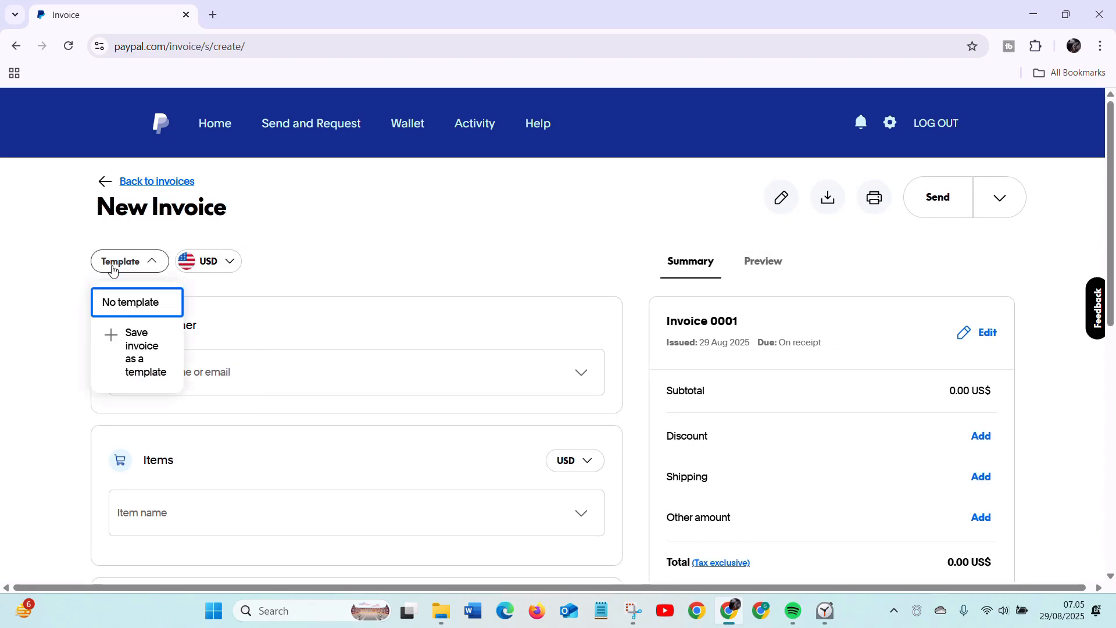
pyautogui.click(116, 264)
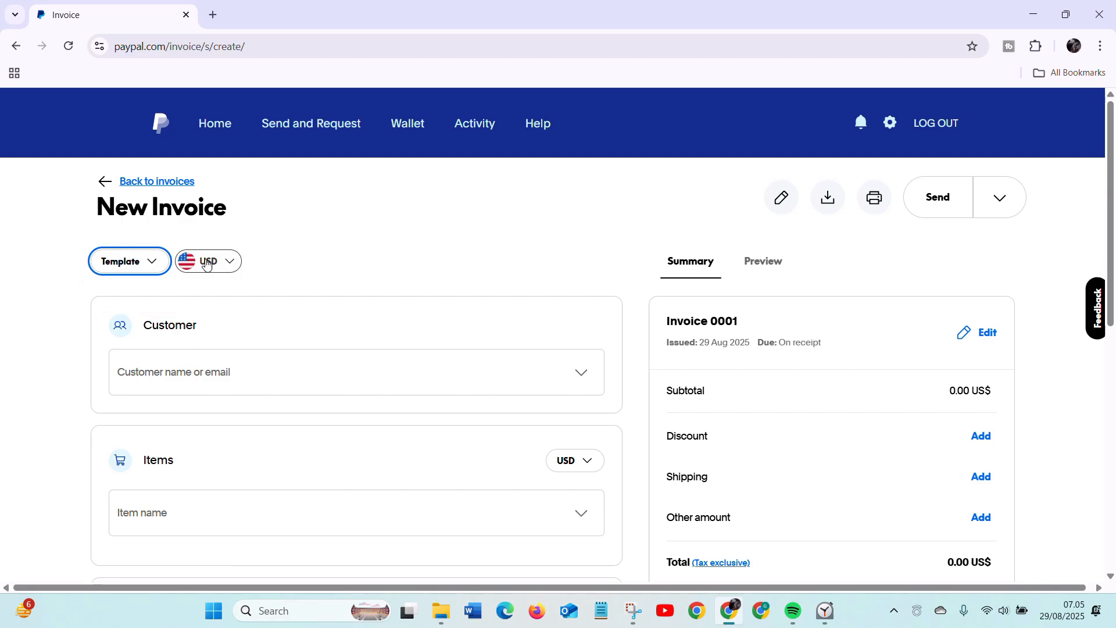
pyautogui.click(235, 266)
pyautogui.scroll(-1, 211, 407)
pyautogui.scroll(1, 212, 416)
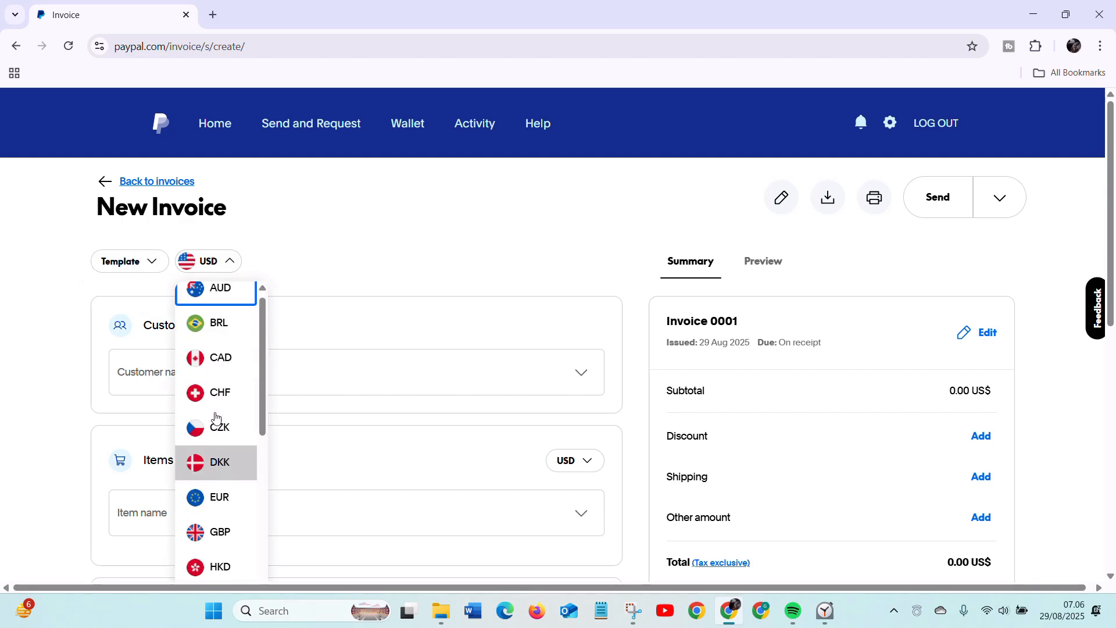
pyautogui.scroll(-3, 232, 394)
pyautogui.scroll(3, 235, 423)
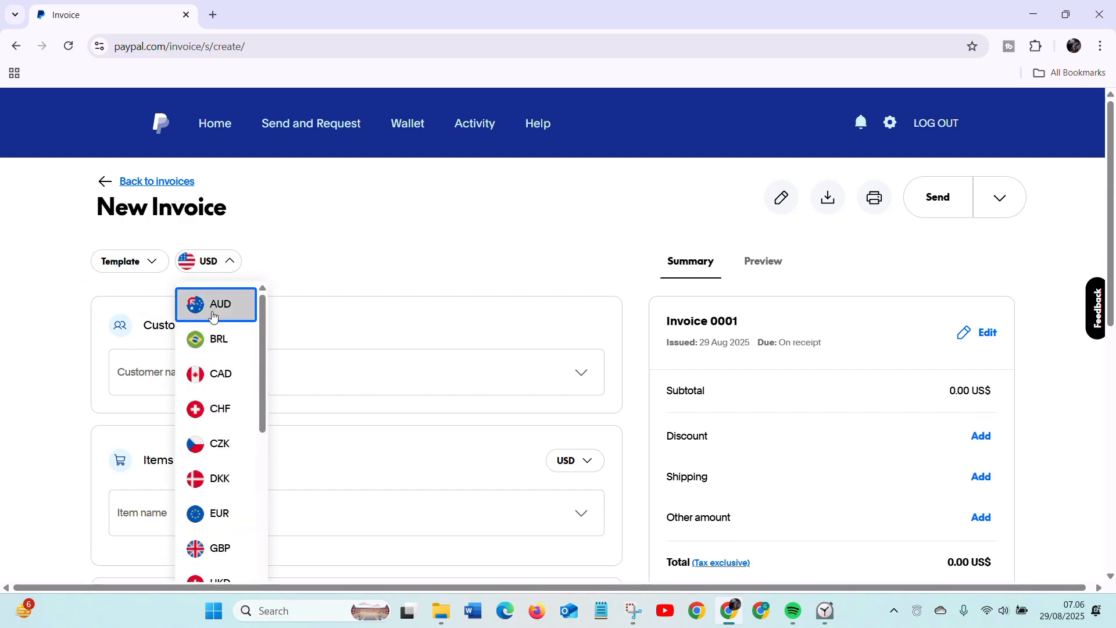
pyautogui.click(223, 268)
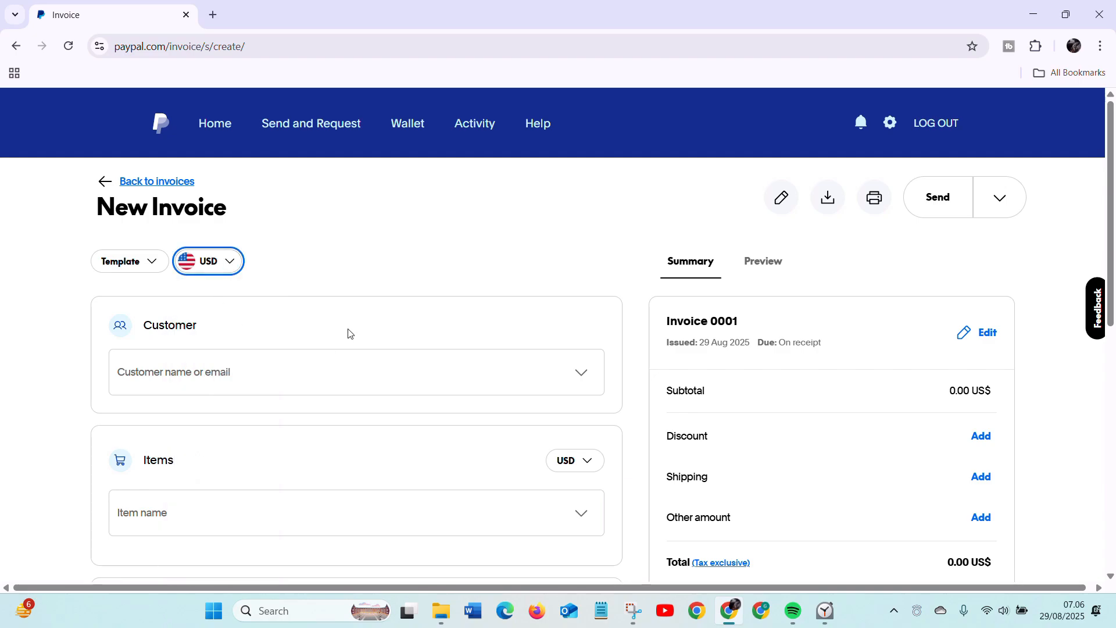
# Step: Choose the saved customer's e-mail as the invoice recipient and create a new item named Bag
pyautogui.click(221, 374)
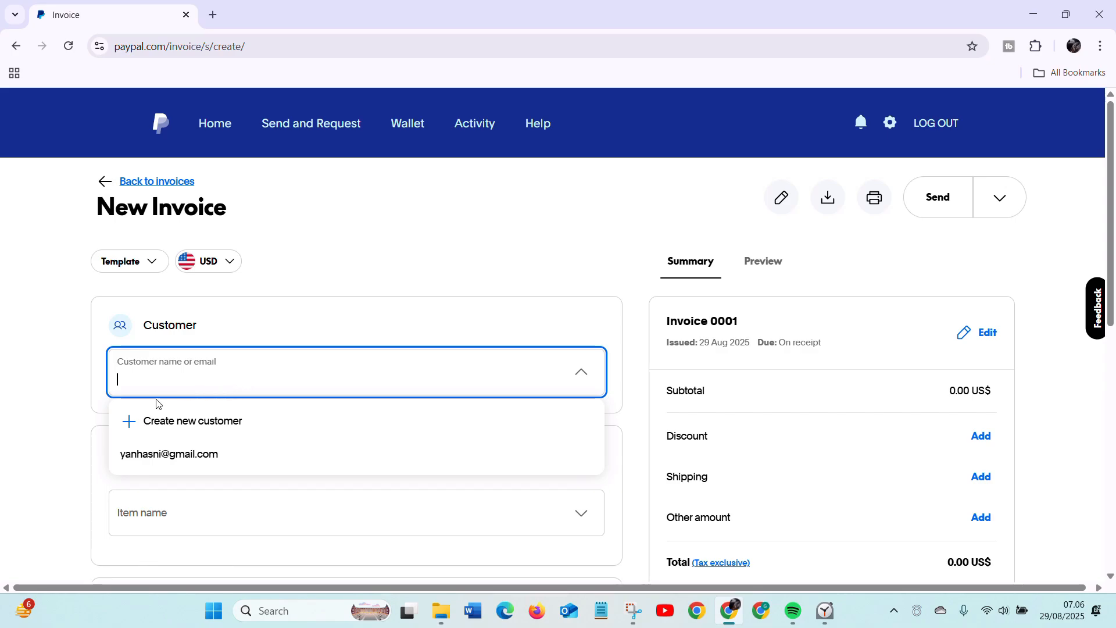
pyautogui.click(182, 453)
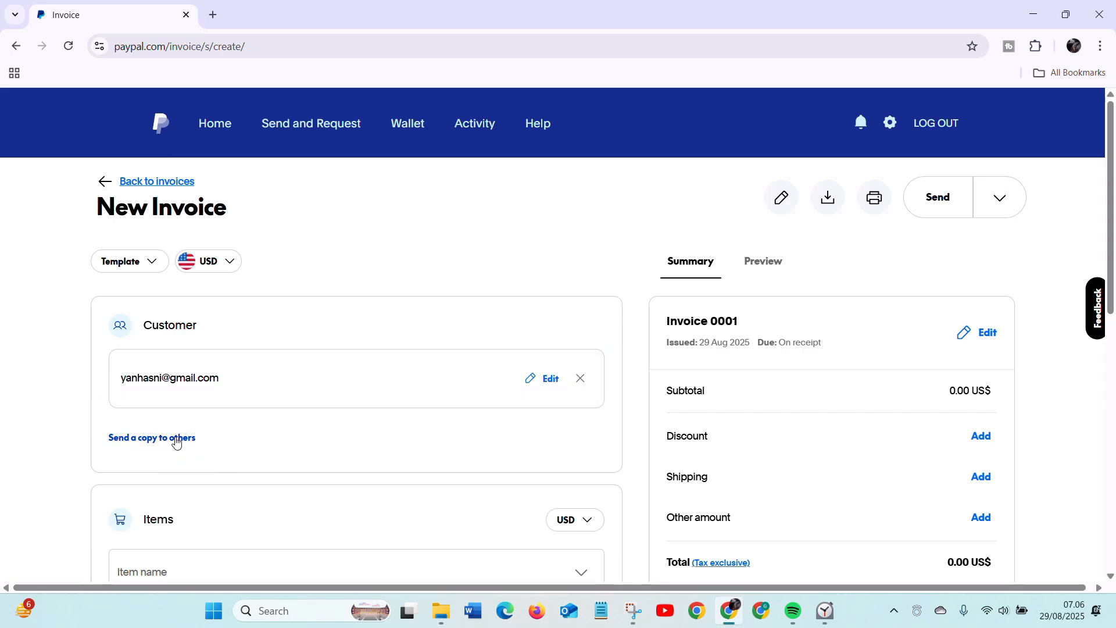
pyautogui.scroll(-1, 182, 443)
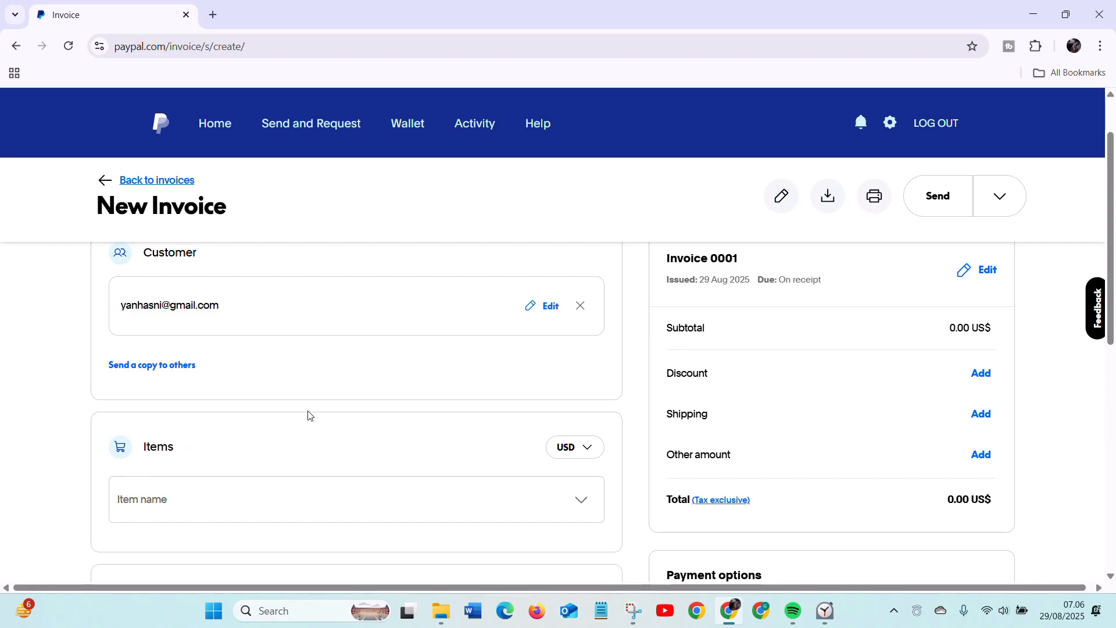
pyautogui.scroll(-1, 296, 412)
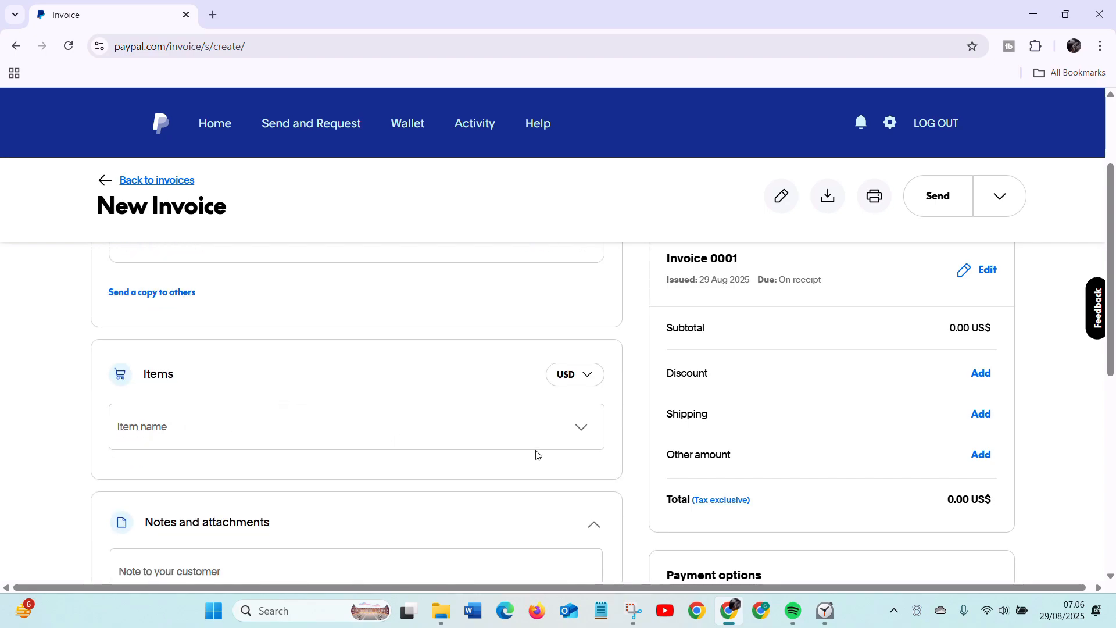
pyautogui.click(548, 441)
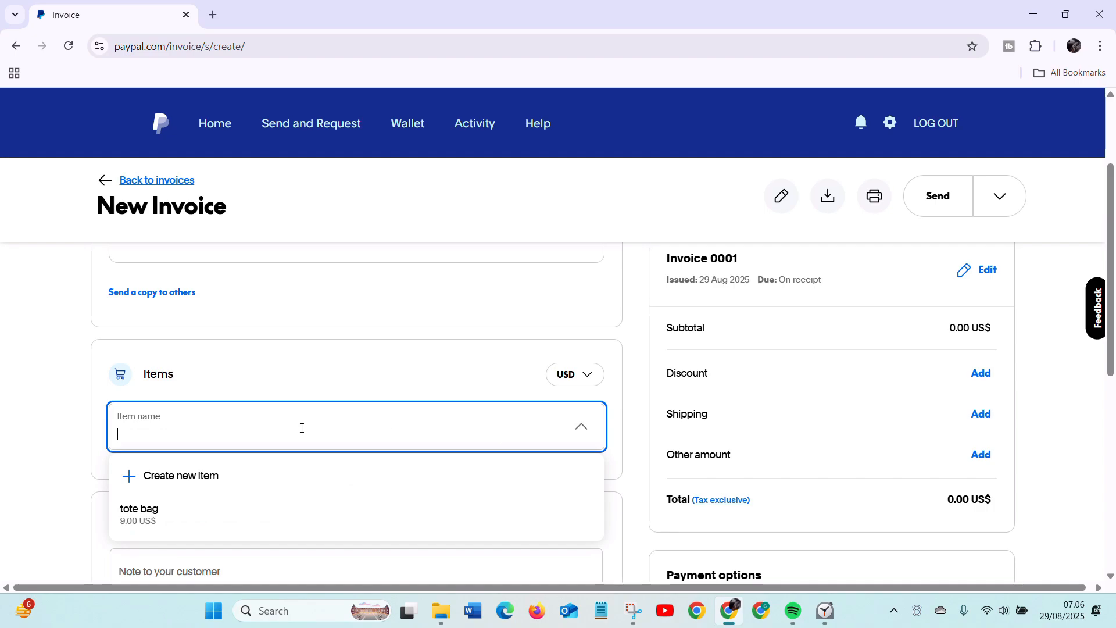
pyautogui.write('Bag')
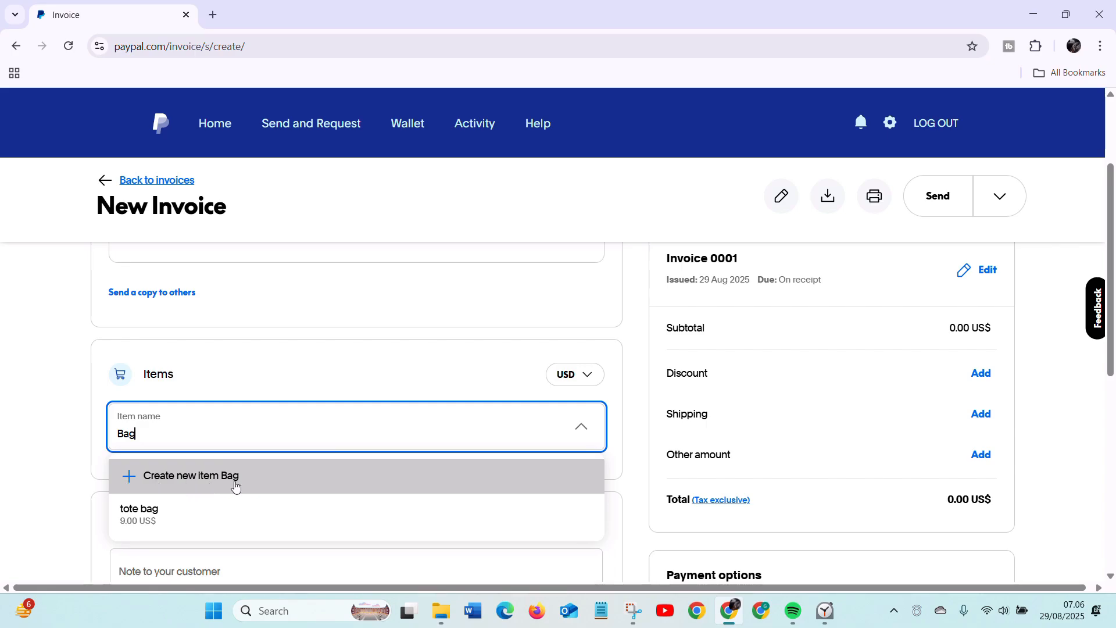
pyautogui.click(162, 488)
pyautogui.scroll(1, 204, 329)
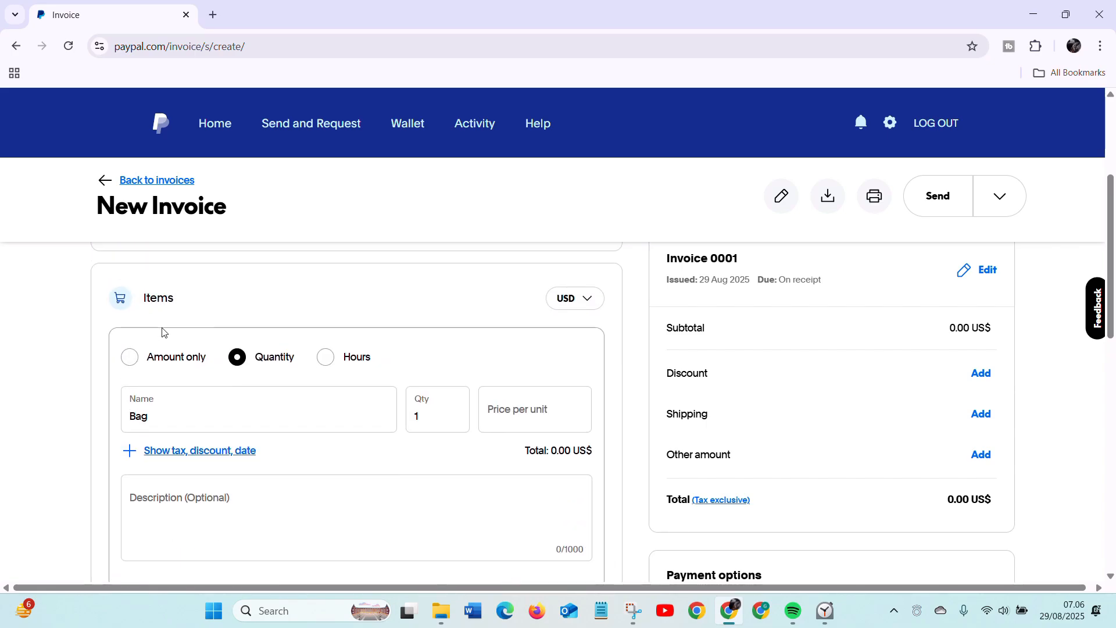
# Step: Compare the Bag item's fields under Amount only, Quantity and Hours, ending on Quantity
pyautogui.click(130, 358)
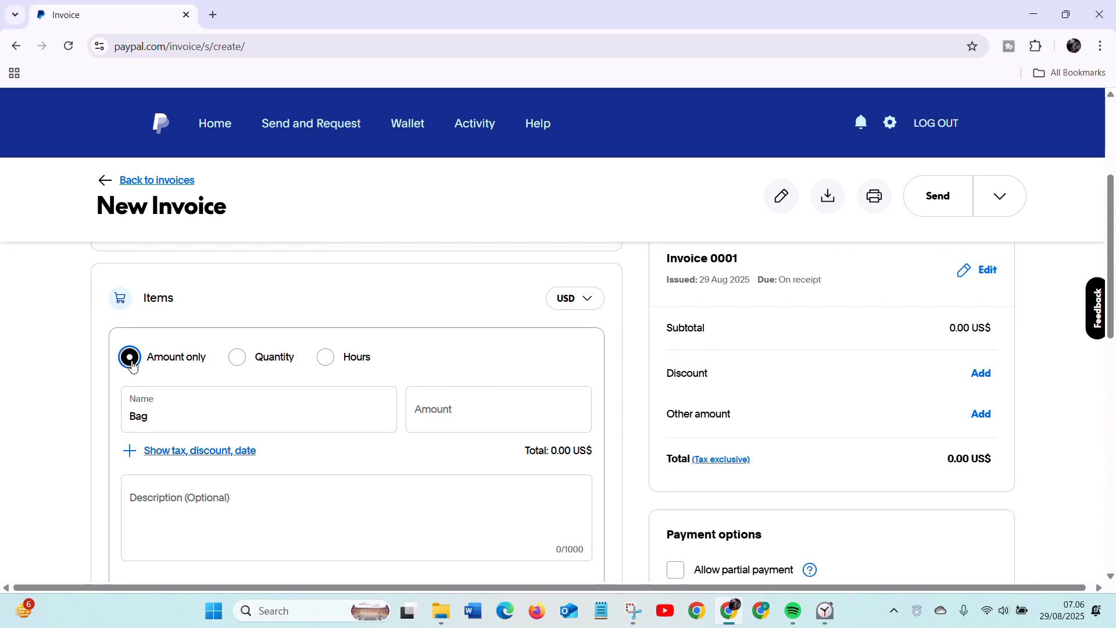
pyautogui.click(239, 359)
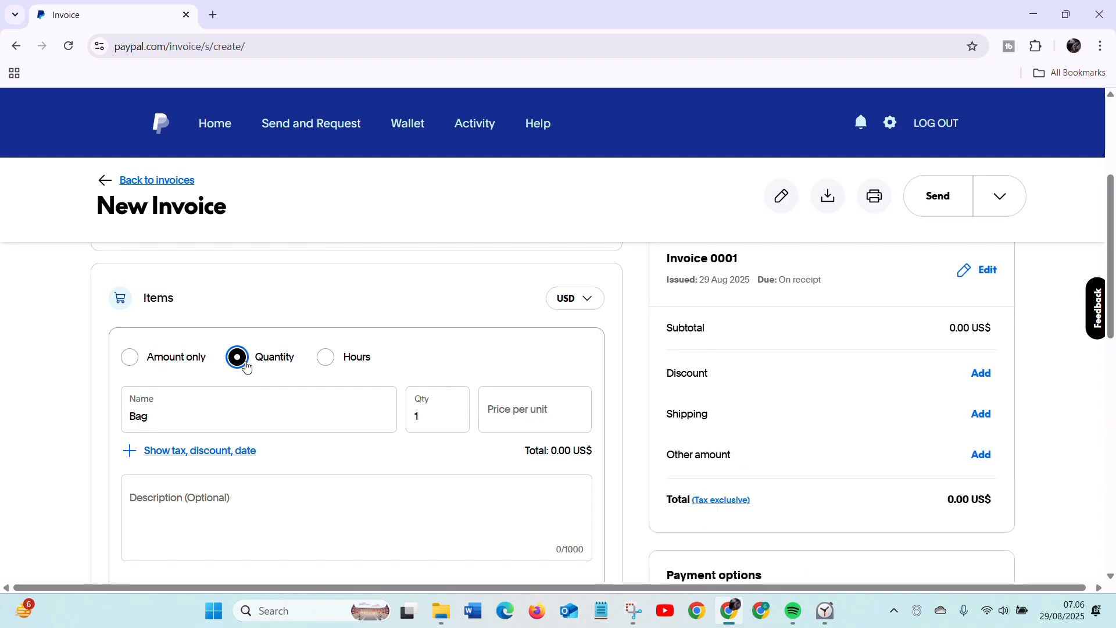
pyautogui.click(325, 357)
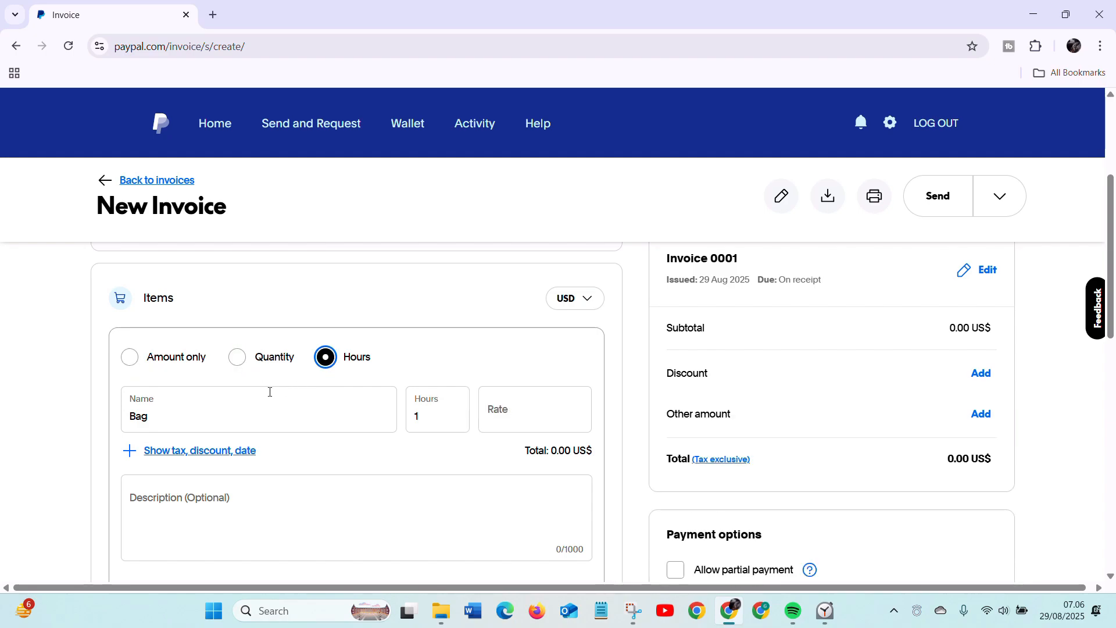
pyautogui.click(240, 358)
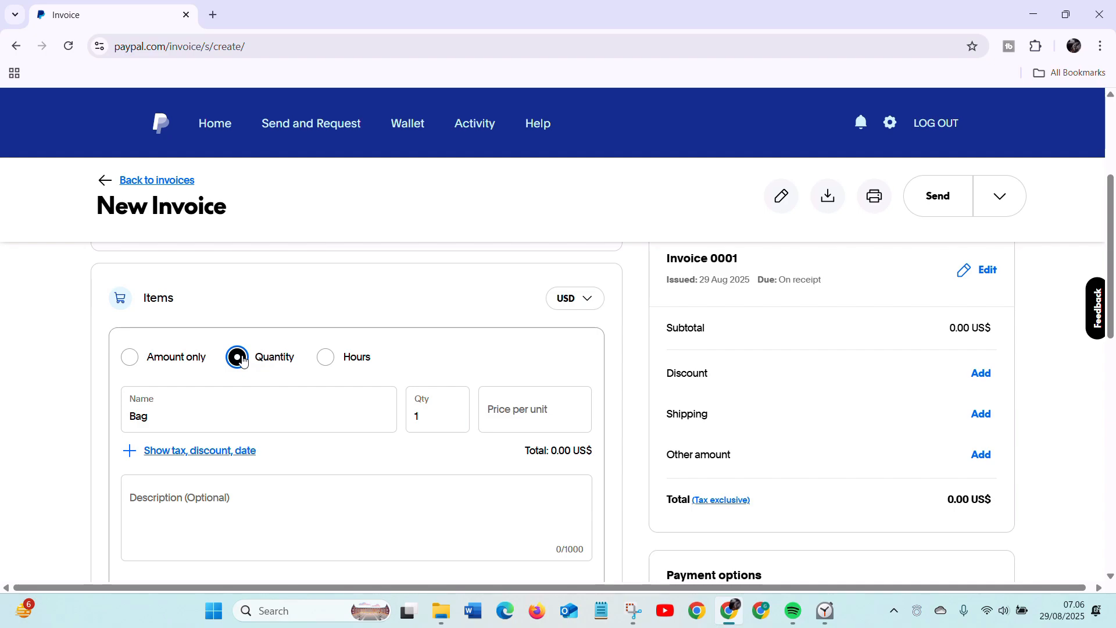
pyautogui.click(130, 357)
pyautogui.click(239, 358)
# Step: Set the Bag item's quantity to 7 and its price per unit to 10 US$
pyautogui.click(470, 418)
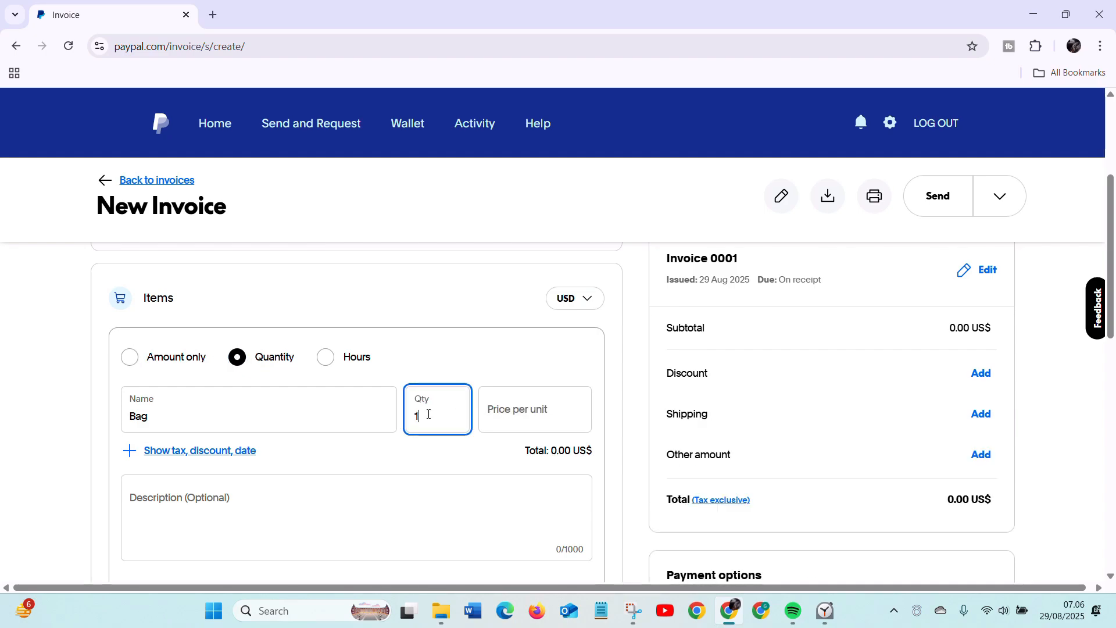
pyautogui.press('BackSpace')
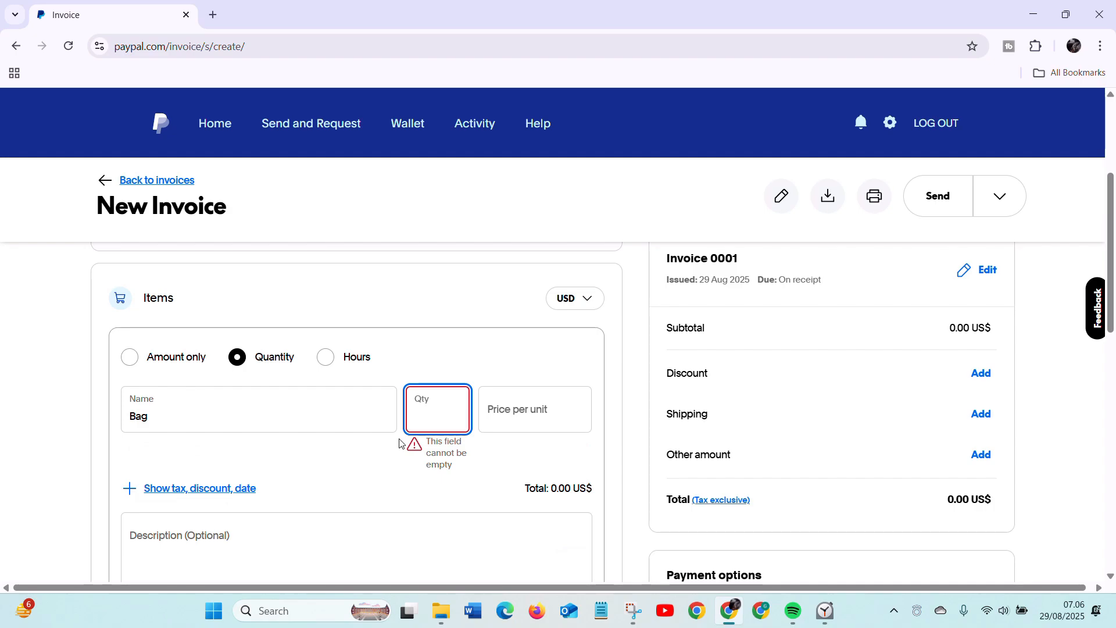
pyautogui.write('7')
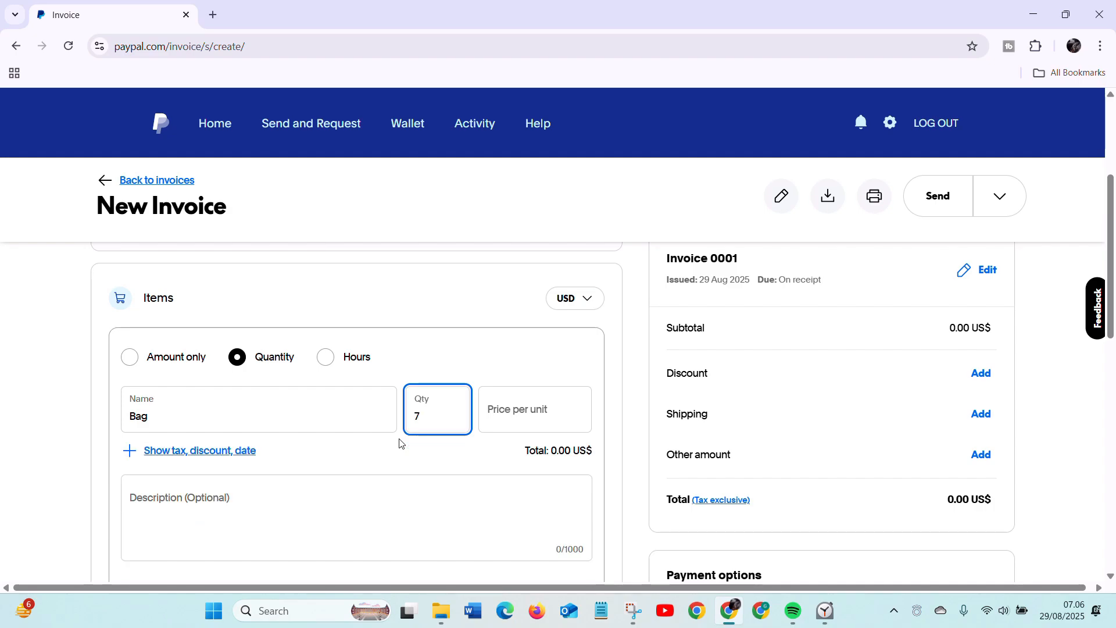
pyautogui.press('Tab')
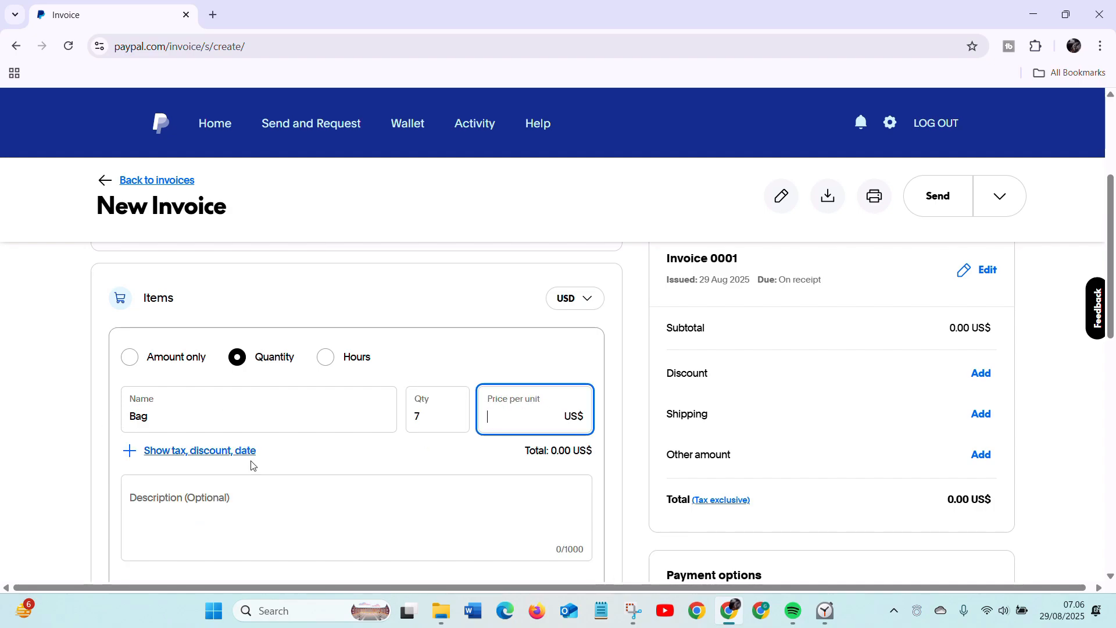
pyautogui.write('10')
# Step: Show the Bag item's tax, discount and date fields, set the date to 10/09/2025 and keep No tax
pyautogui.scroll(-1, 251, 465)
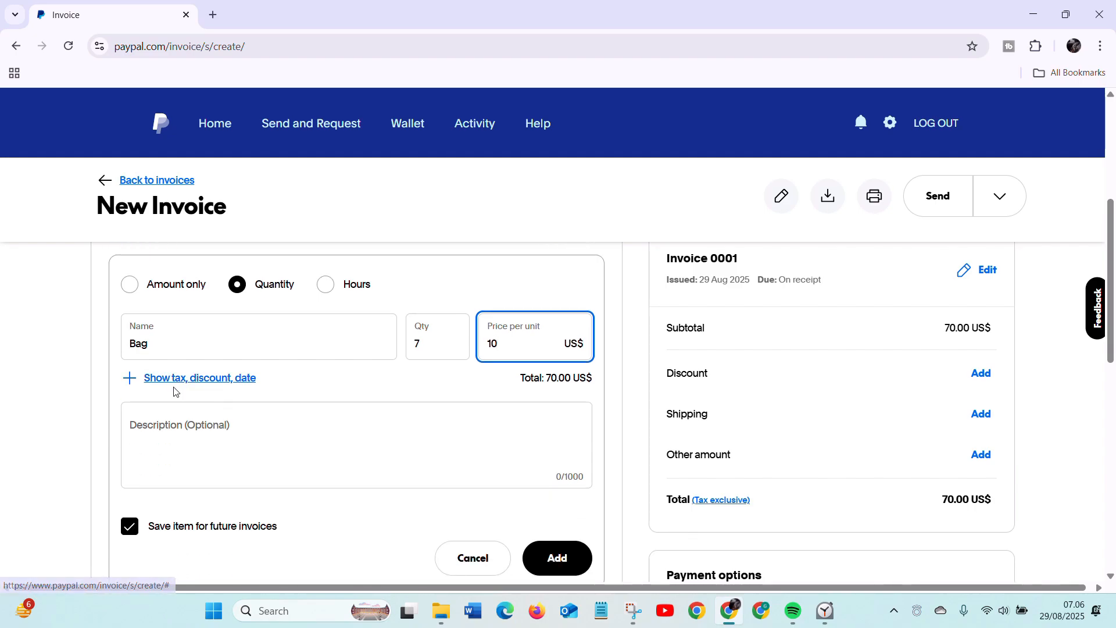
pyautogui.click(175, 385)
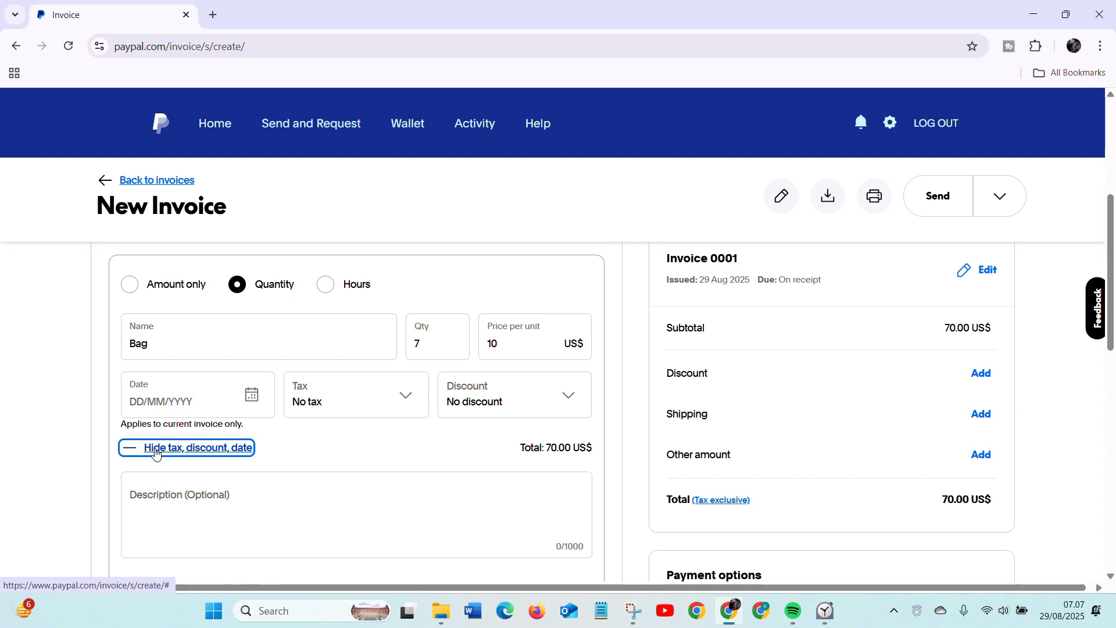
pyautogui.click(208, 401)
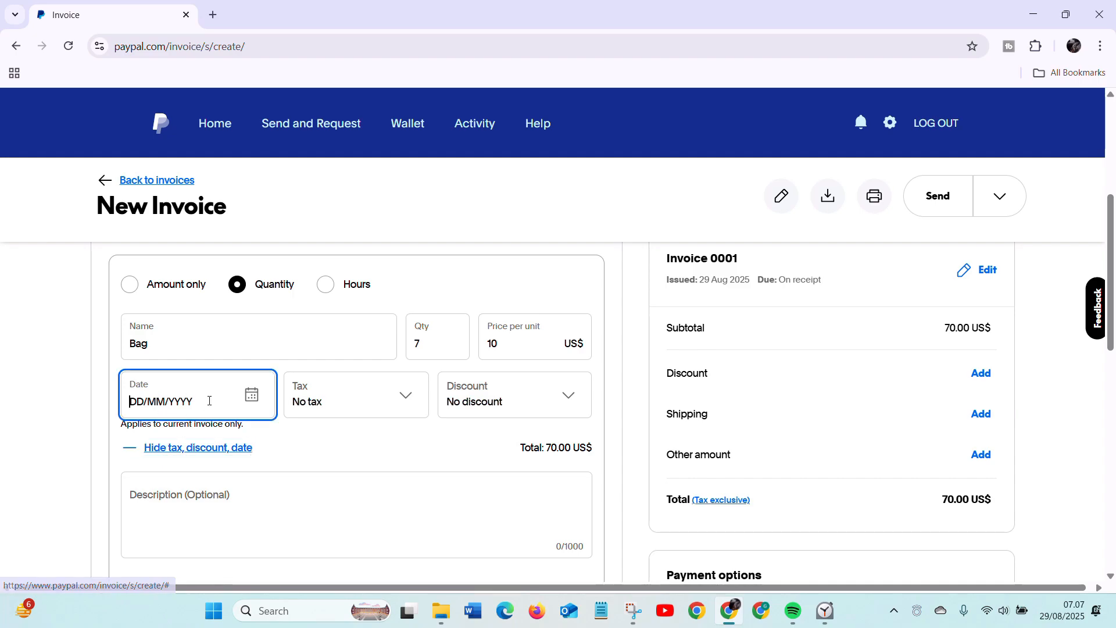
pyautogui.write('10/')
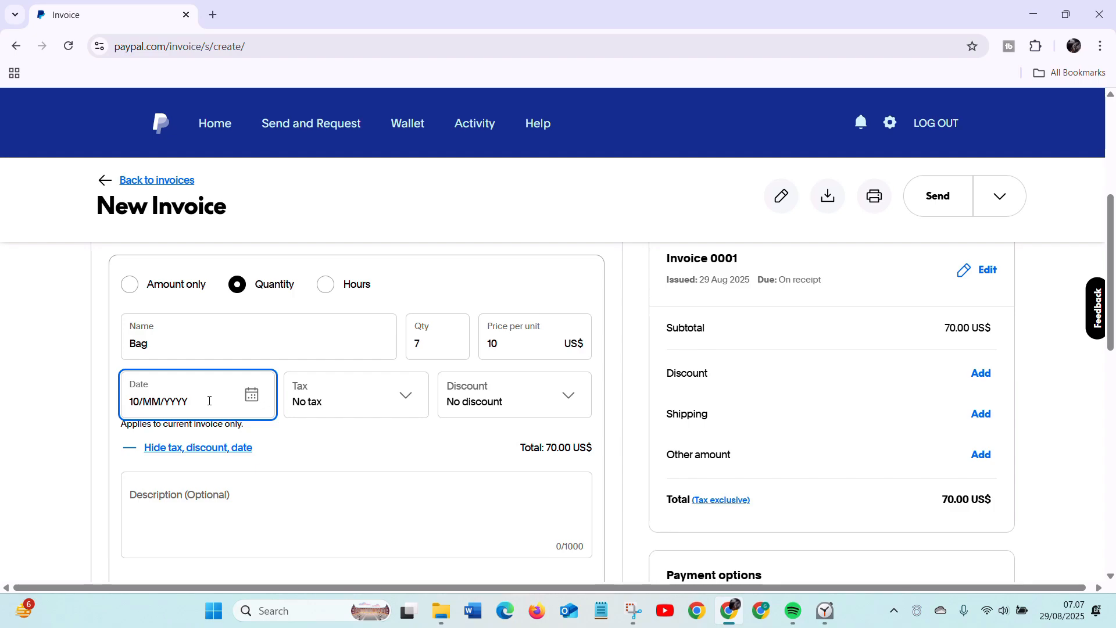
pyautogui.write('0')
pyautogui.press('BackSpace')
pyautogui.write('09/2025')
pyautogui.click(302, 399)
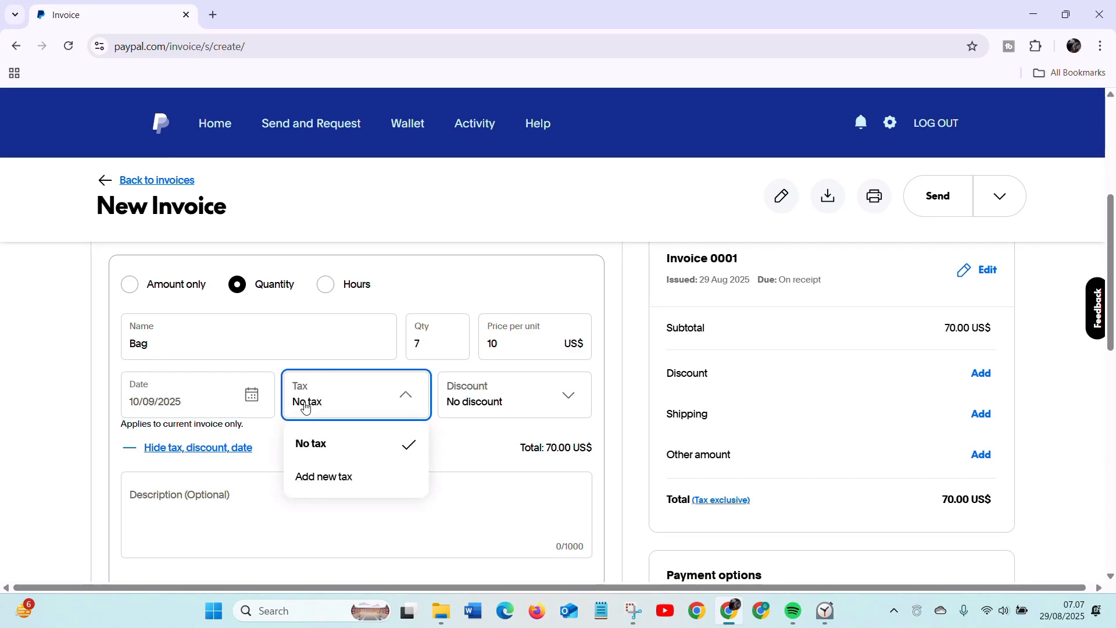
pyautogui.click(343, 451)
# Step: Create a new discount named Happy with a value of 15% and apply it to the Bag item
pyautogui.click(485, 400)
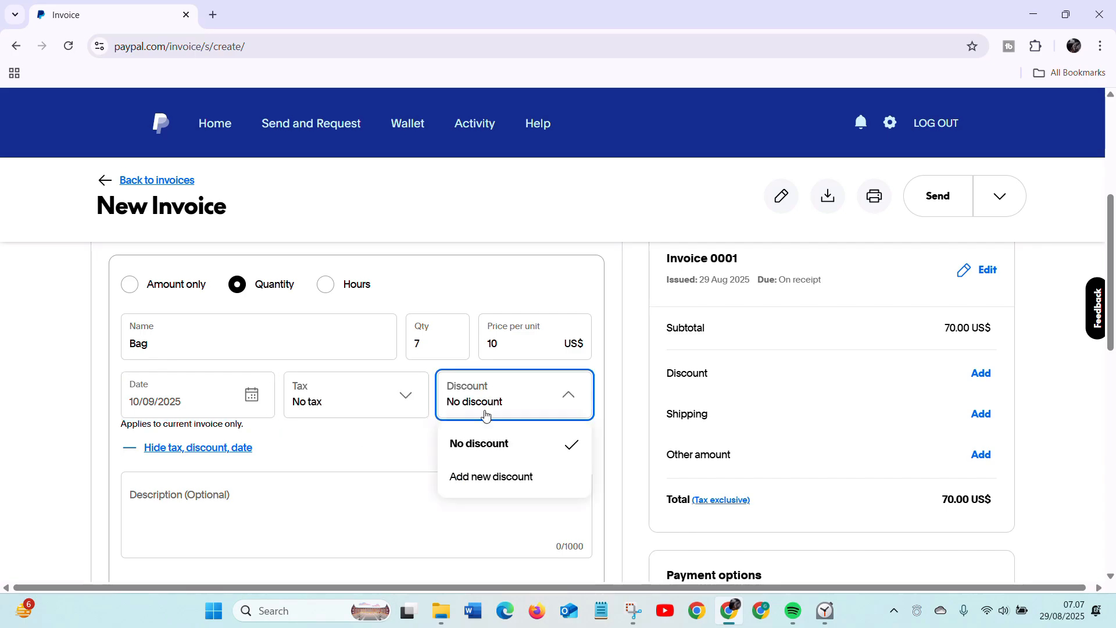
pyautogui.click(480, 486)
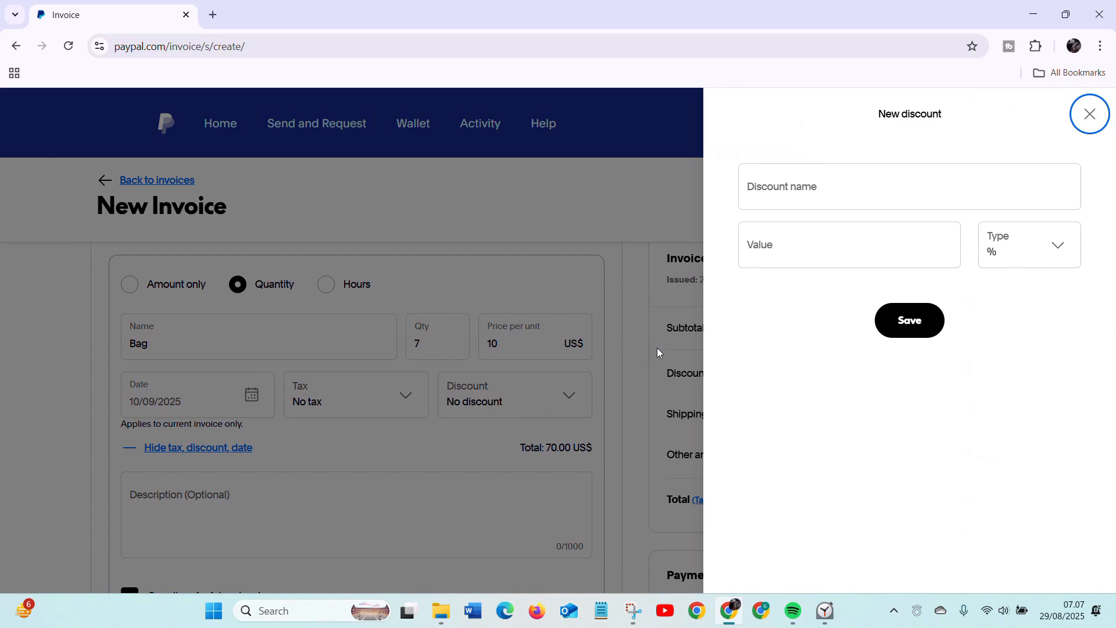
pyautogui.click(817, 184)
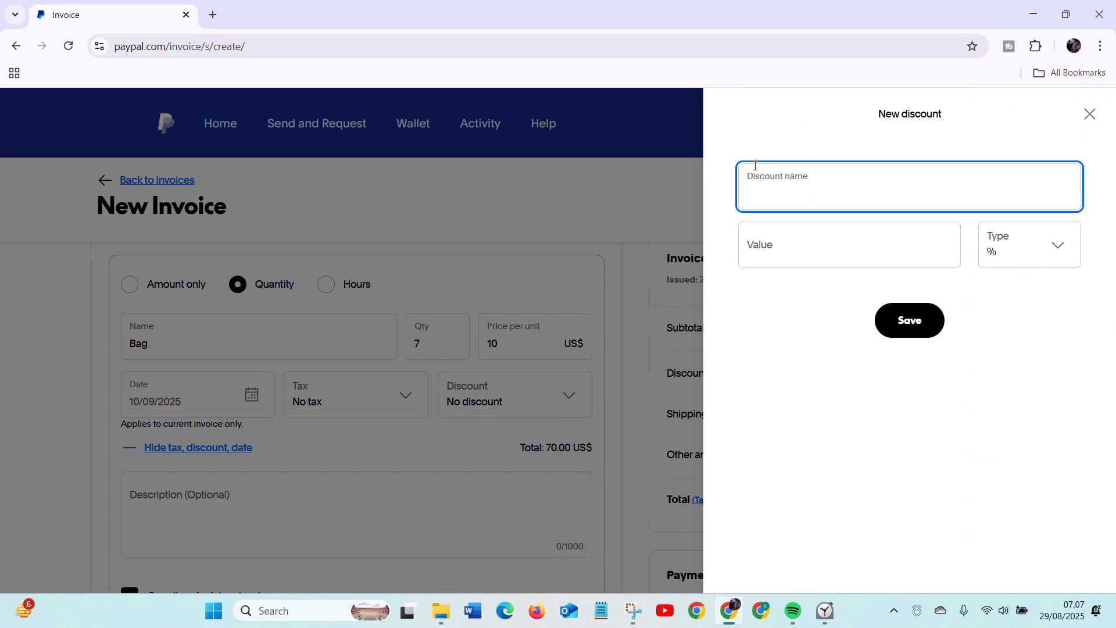
pyautogui.write('Happy')
pyautogui.click(845, 243)
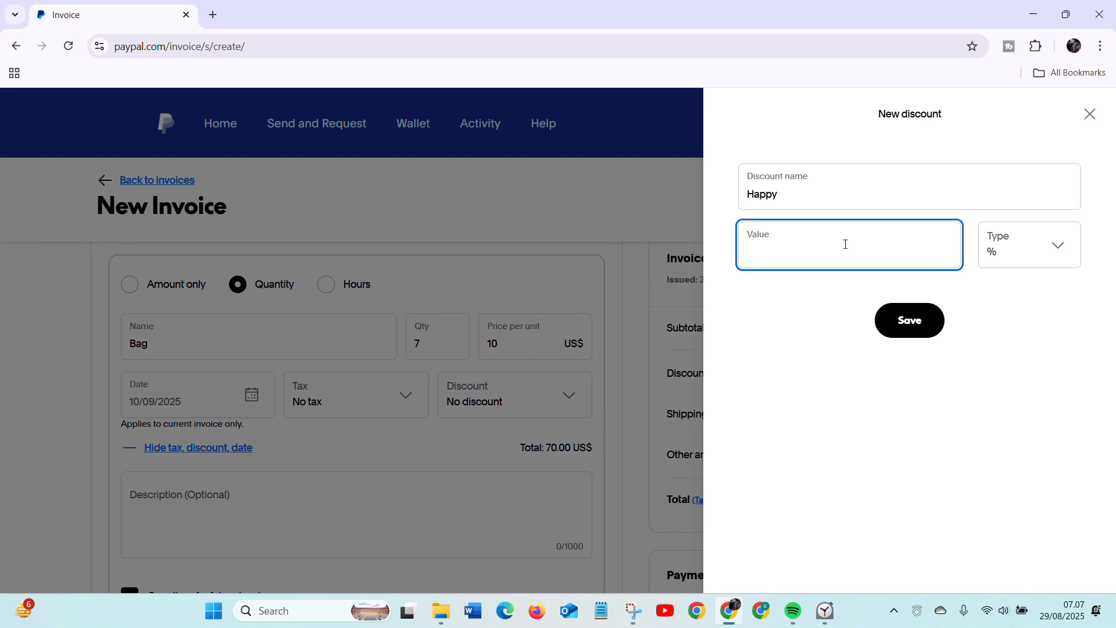
pyautogui.click(996, 244)
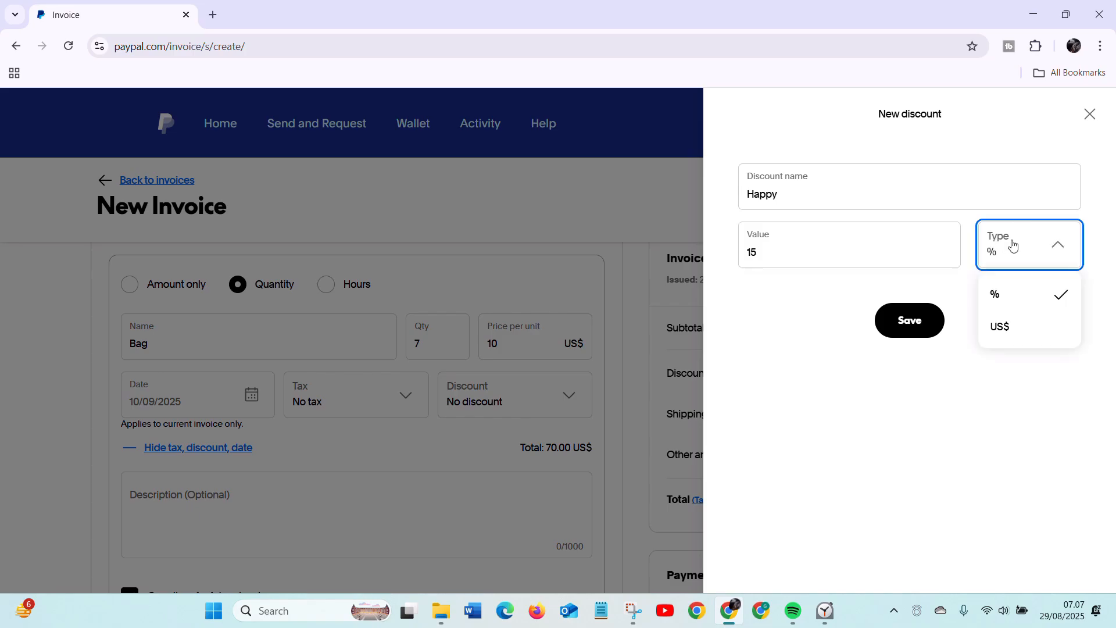
pyautogui.click(1024, 307)
pyautogui.click(921, 325)
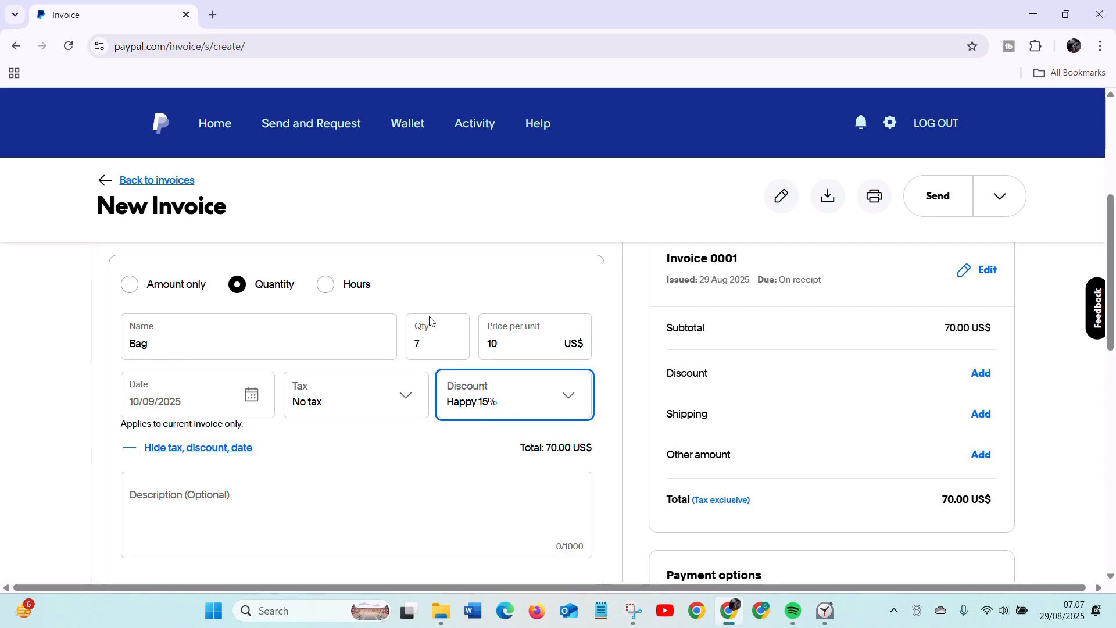
# Step: Enter "Happy Bag" as the Bag item's description
pyautogui.scroll(-1, 350, 471)
pyautogui.click(235, 452)
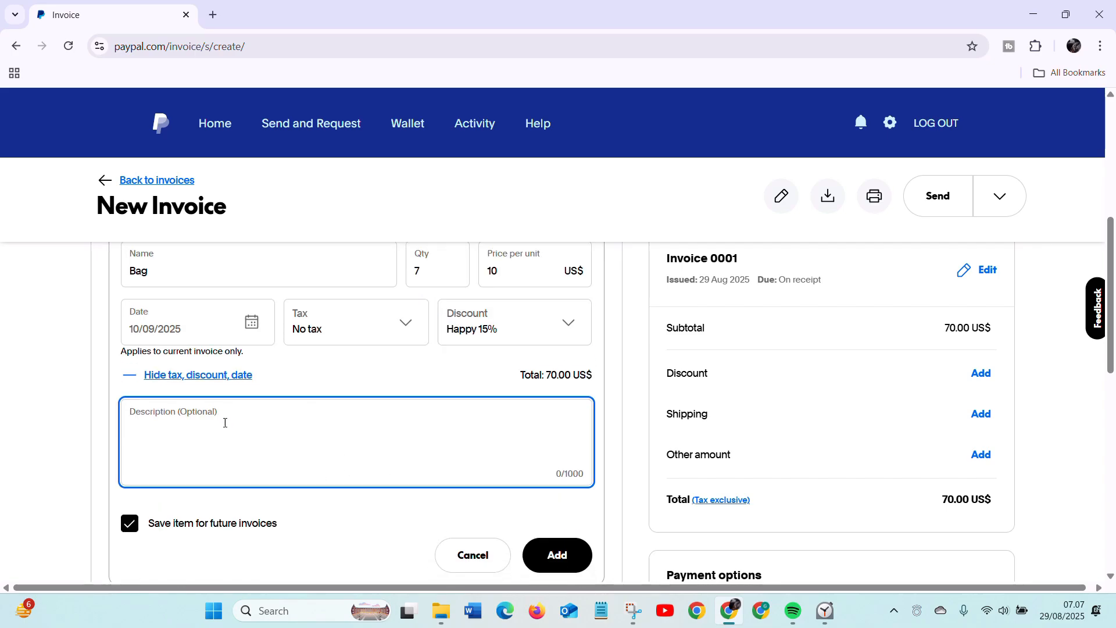
pyautogui.write('h')
pyautogui.write('H')
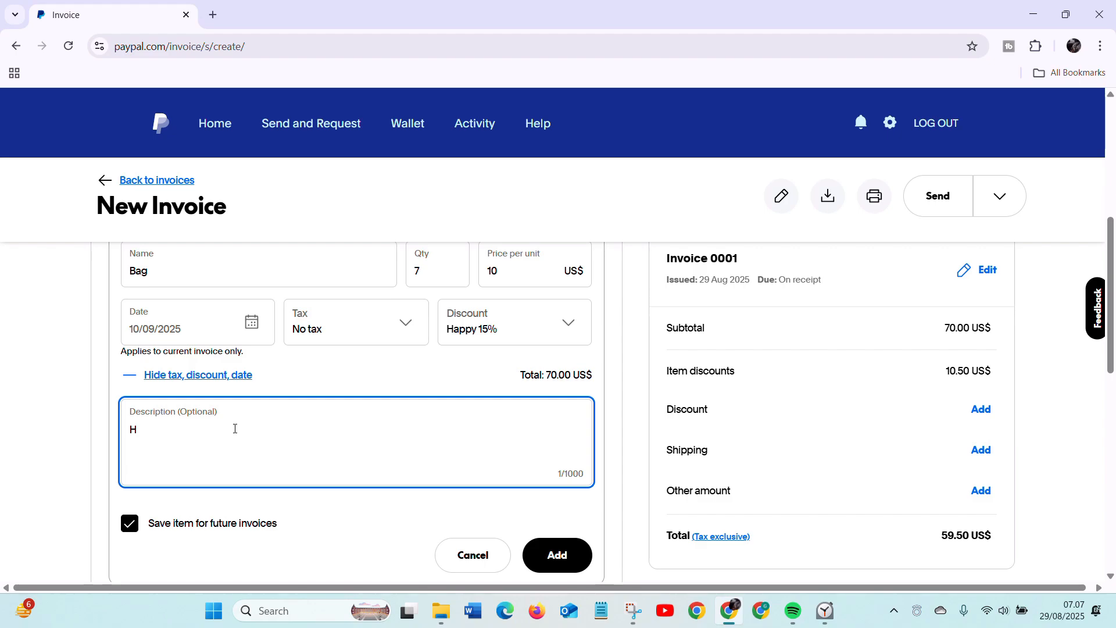
pyautogui.write('appy Baaga')
pyautogui.press('BackSpace')
pyautogui.press('BackSpace')
pyautogui.press('BackSpace')
pyautogui.write('g')
# Step: Turn off saving the Bag item for future invoices and add the item to the invoice
pyautogui.scroll(-3, 235, 429)
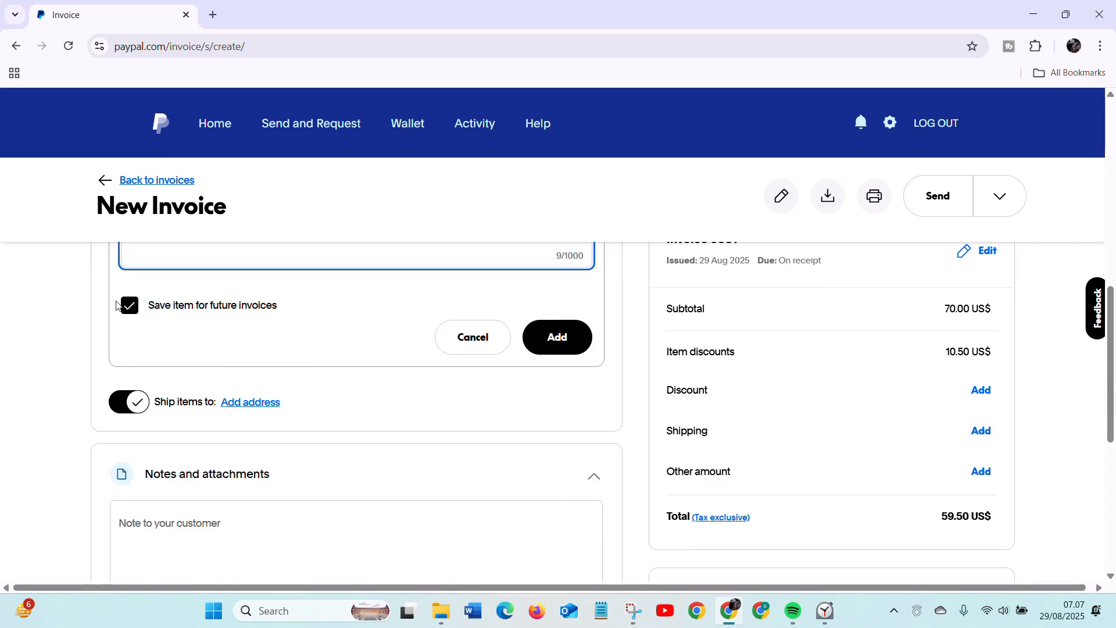
pyautogui.click(133, 307)
pyautogui.scroll(4, 133, 307)
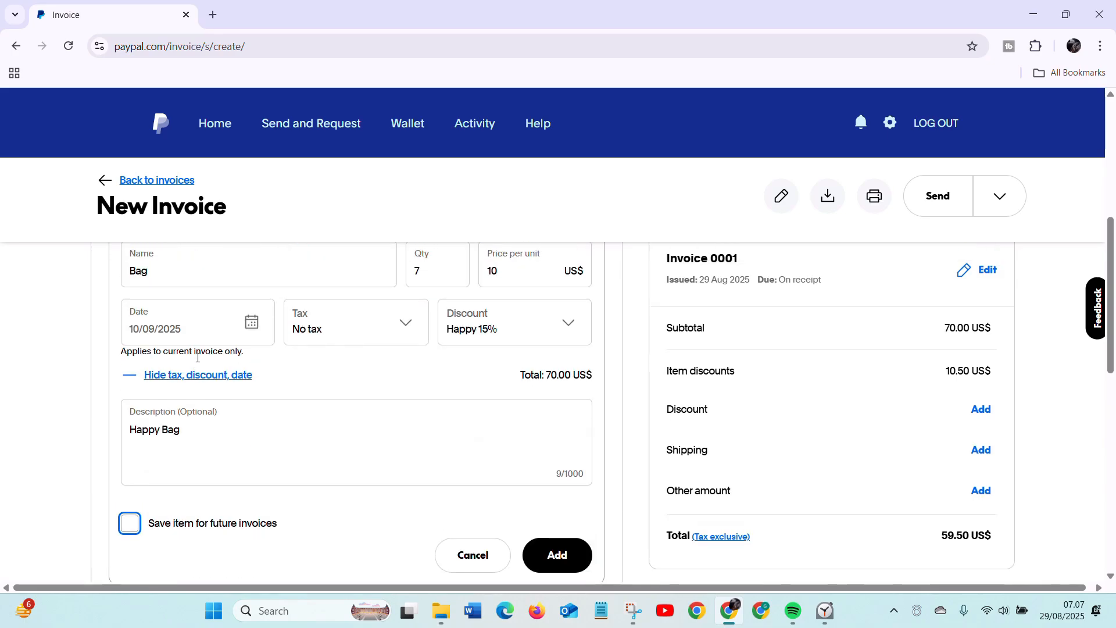
pyautogui.scroll(2, 398, 416)
pyautogui.scroll(-3, 445, 424)
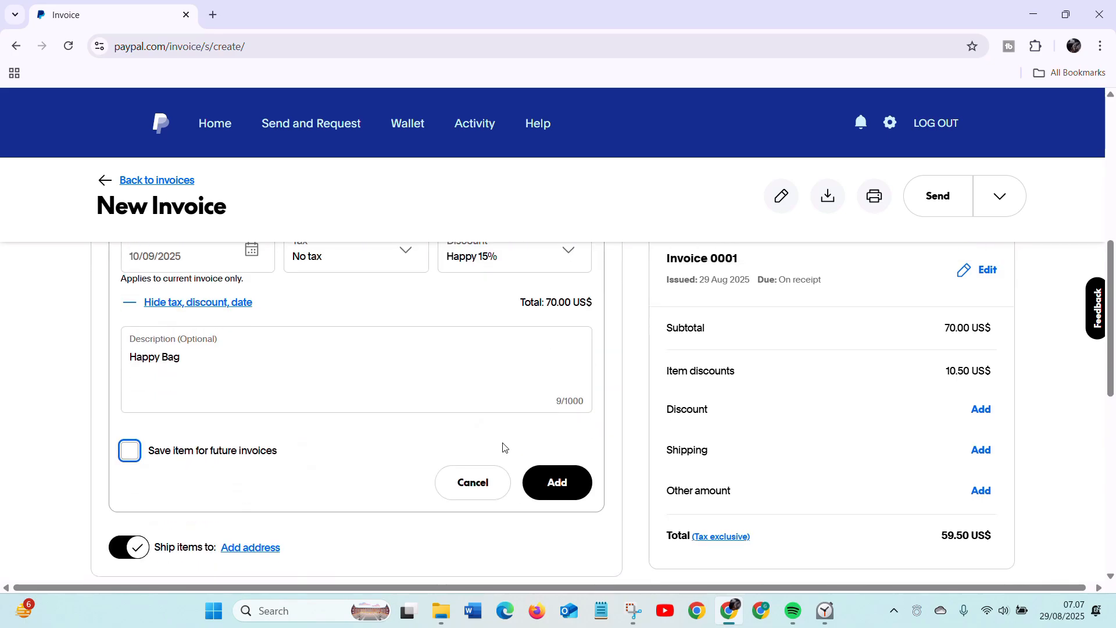
pyautogui.click(559, 483)
pyautogui.scroll(5, 256, 368)
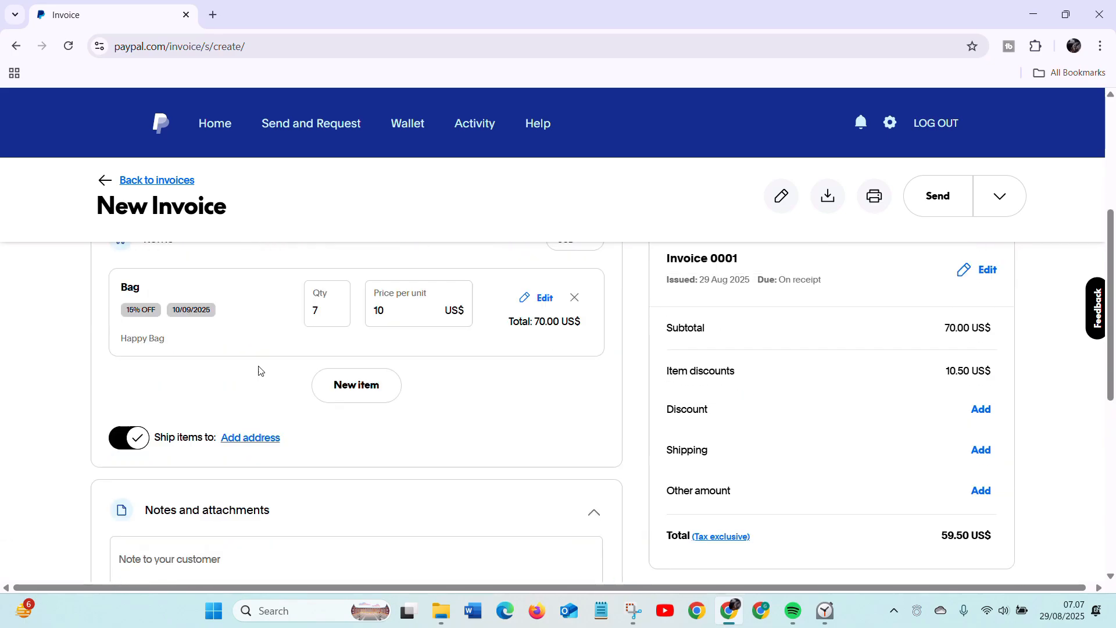
# Step: Show the invoice's terms and conditions, reference number and memo to self fields one by one, removing each again
pyautogui.scroll(-5, 260, 379)
pyautogui.click(185, 402)
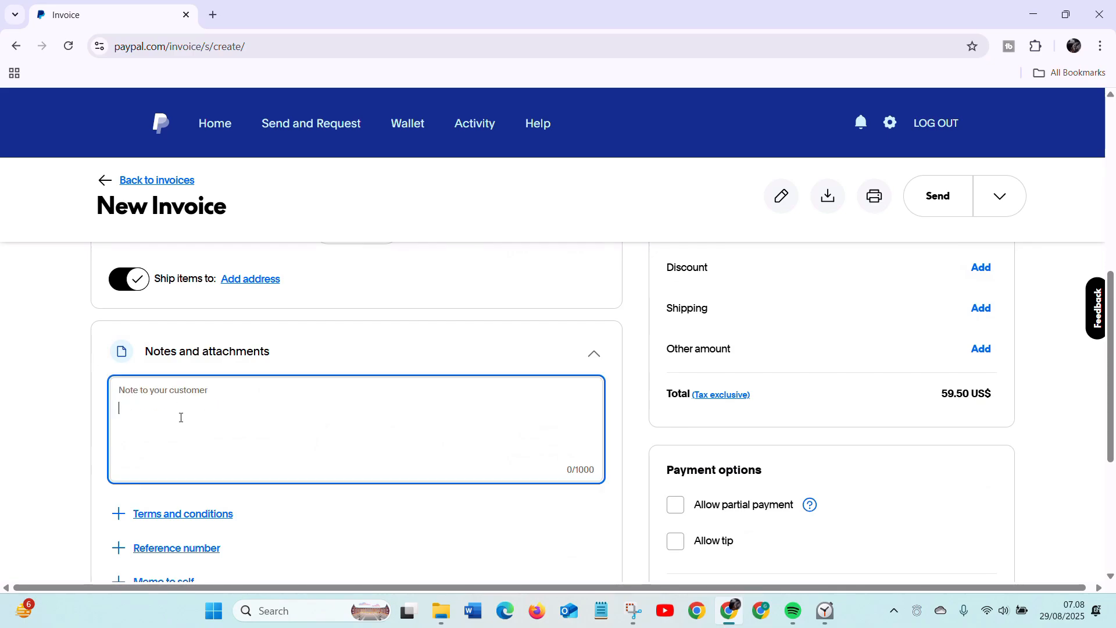
pyautogui.scroll(-2, 191, 421)
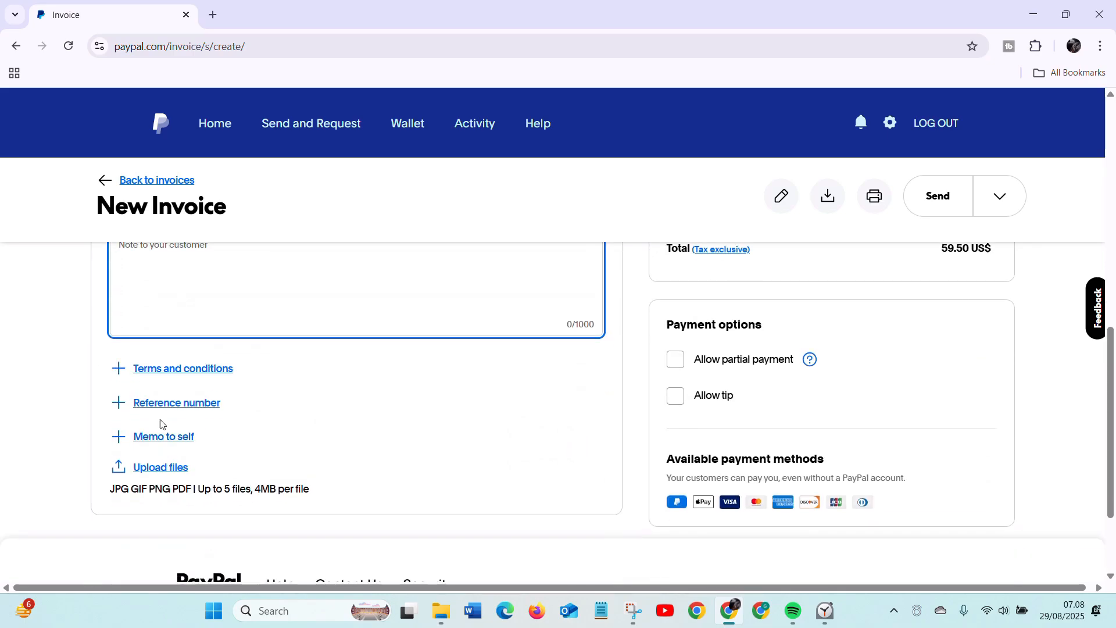
pyautogui.click(140, 376)
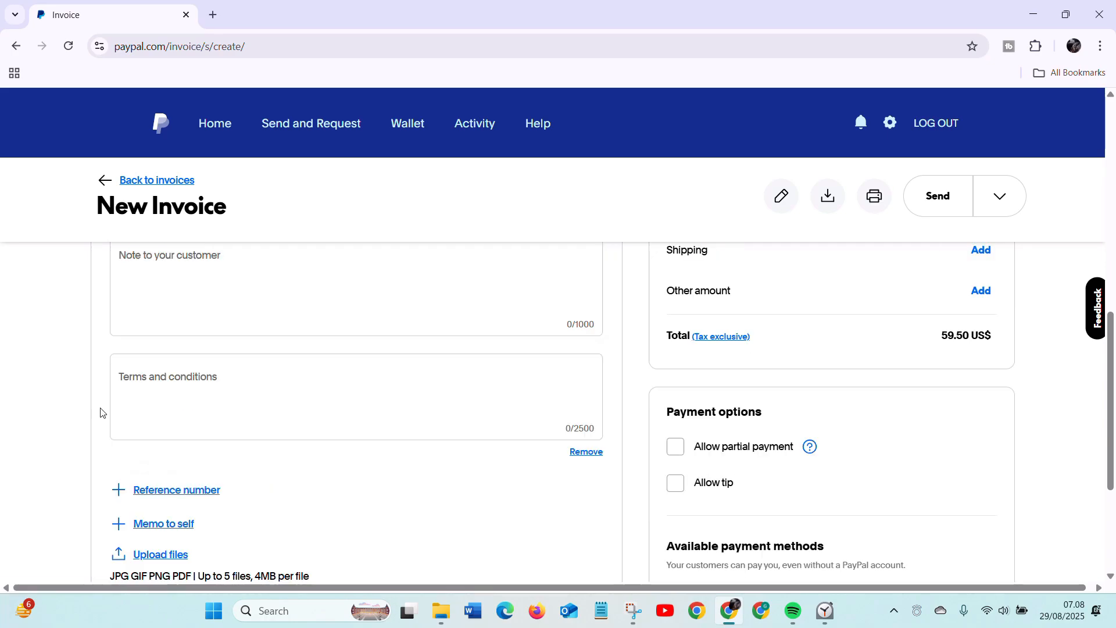
pyautogui.click(588, 452)
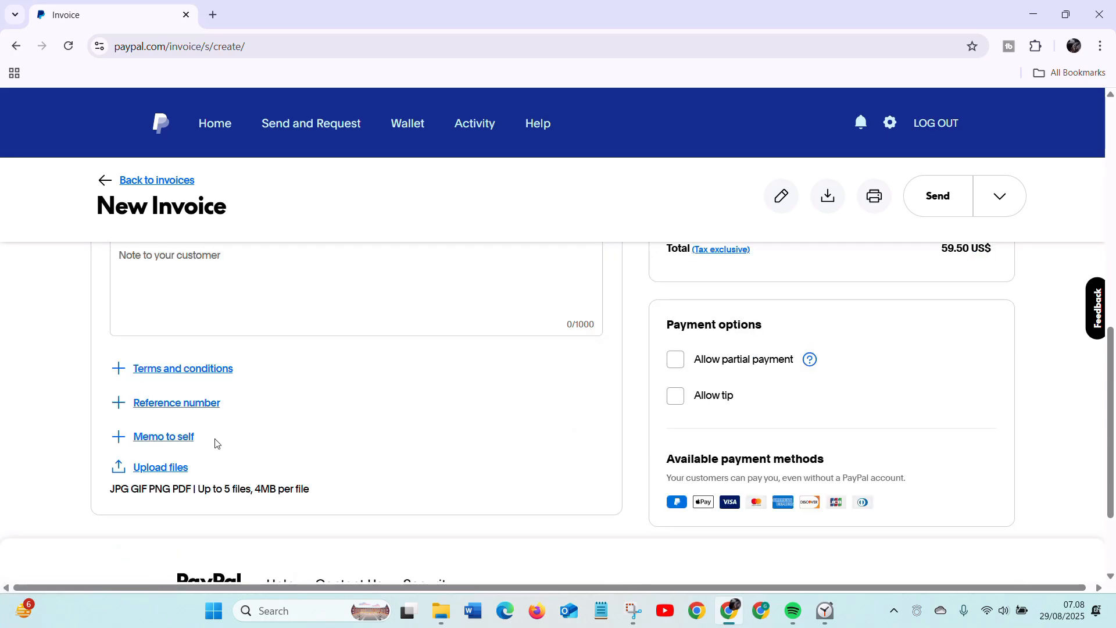
pyautogui.click(131, 404)
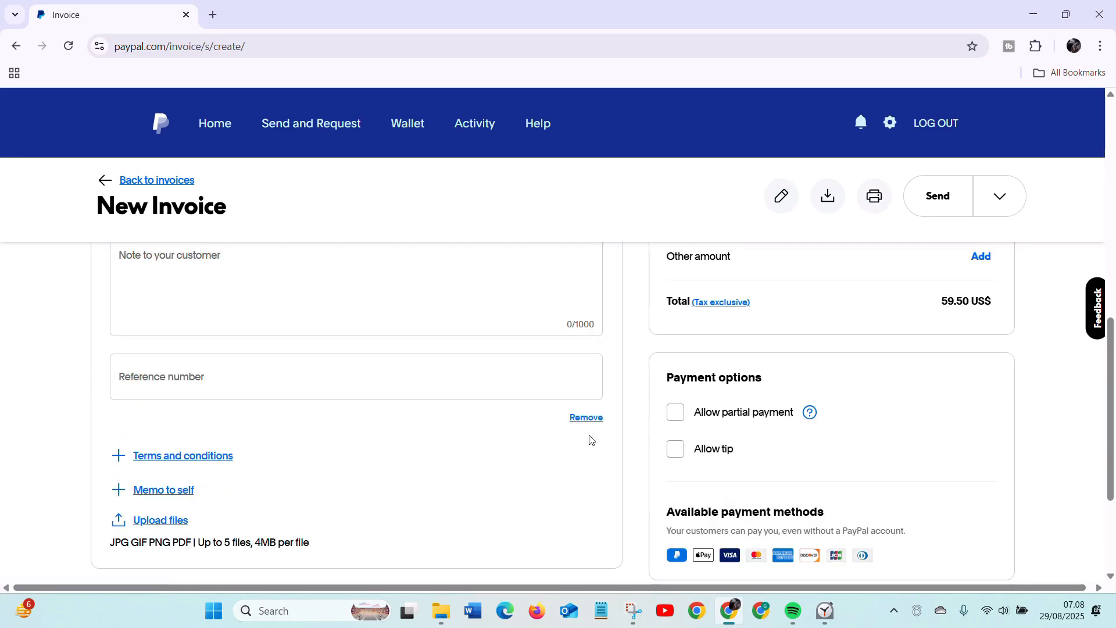
pyautogui.click(596, 417)
pyautogui.click(169, 445)
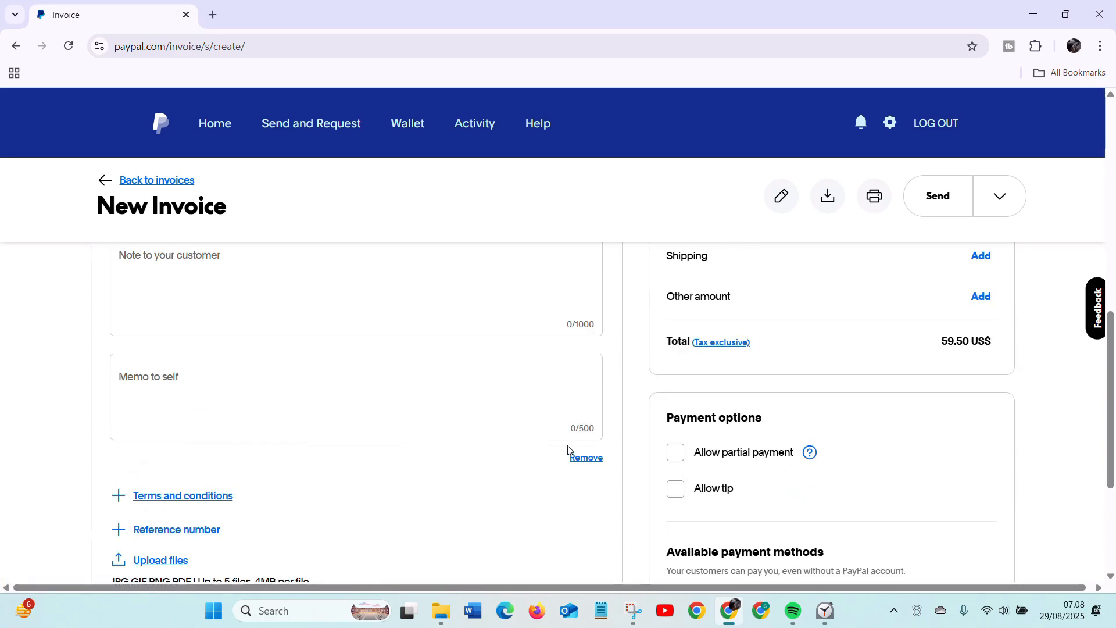
pyautogui.click(573, 454)
pyautogui.scroll(-1, 155, 438)
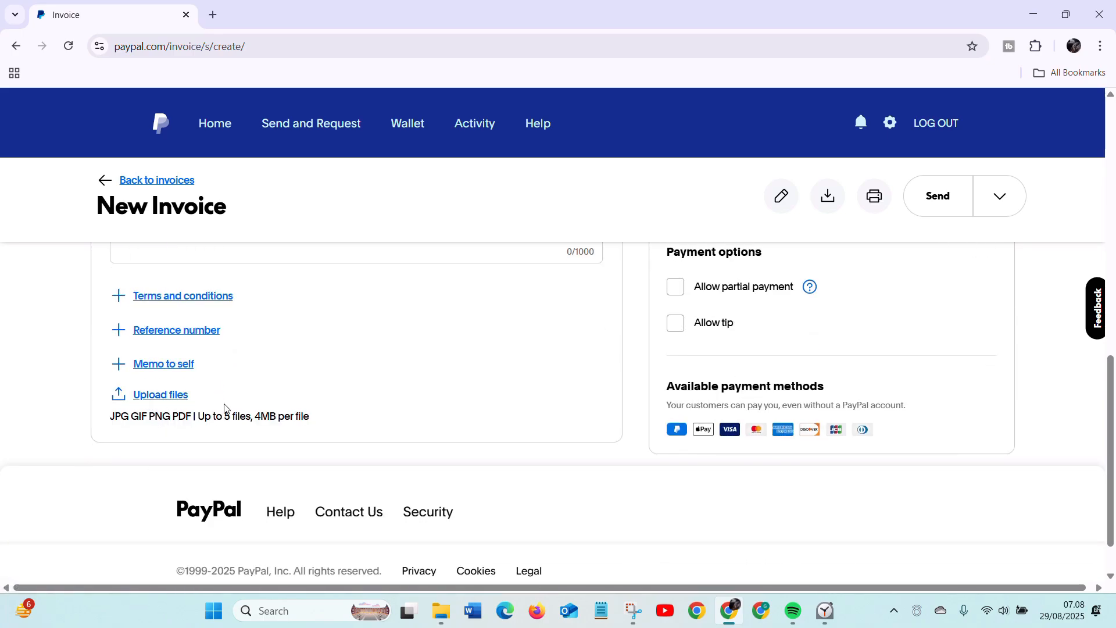
# Step: Open the invoice number, date and due details for editing and keep the due term at On receipt
pyautogui.scroll(10, 249, 419)
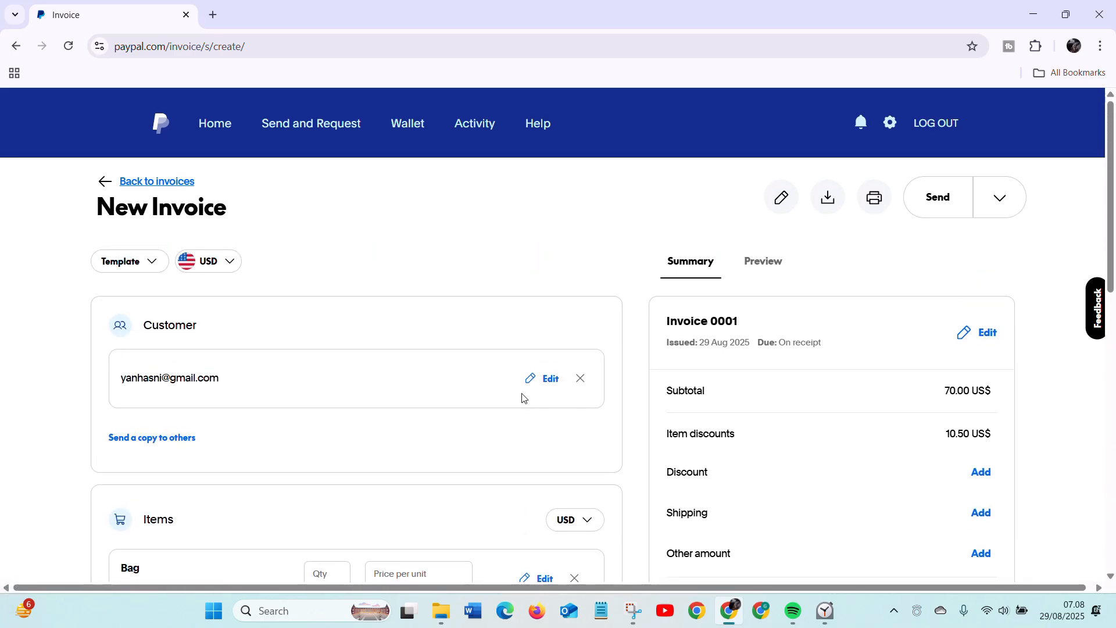
pyautogui.scroll(-1, 685, 368)
pyautogui.scroll(1, 742, 344)
pyautogui.click(976, 334)
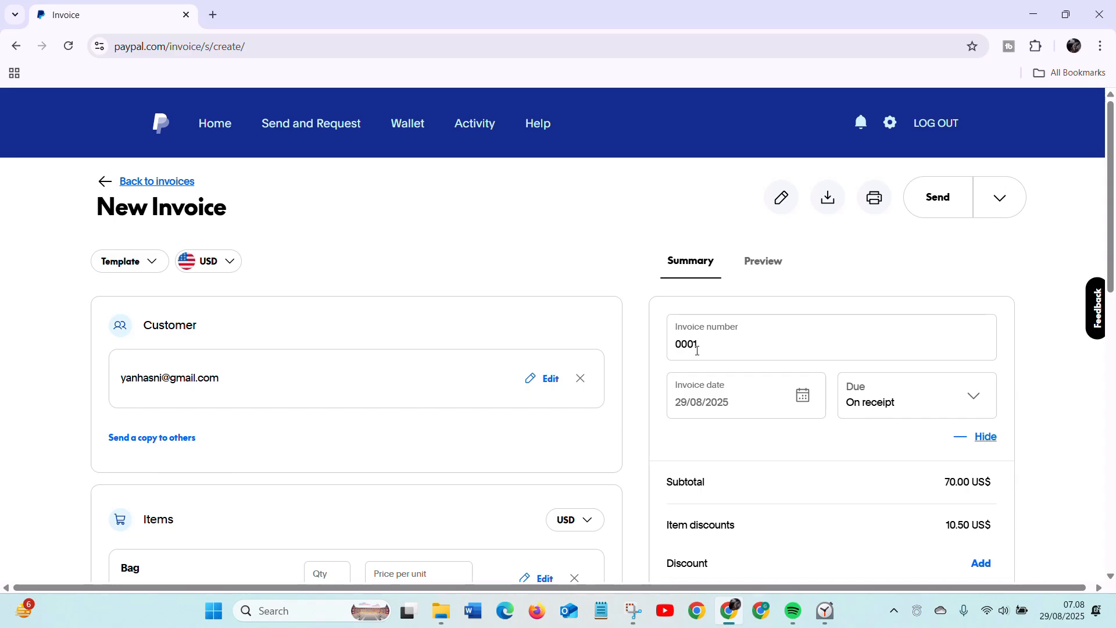
pyautogui.click(934, 405)
pyautogui.scroll(-1, 937, 440)
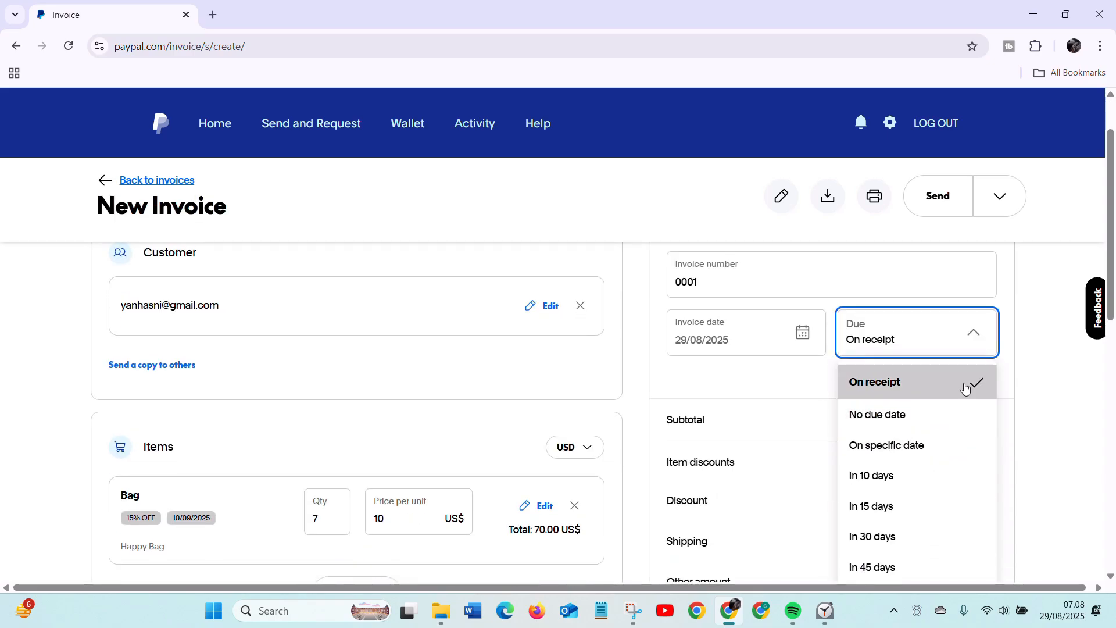
pyautogui.click(942, 391)
pyautogui.scroll(-1, 843, 421)
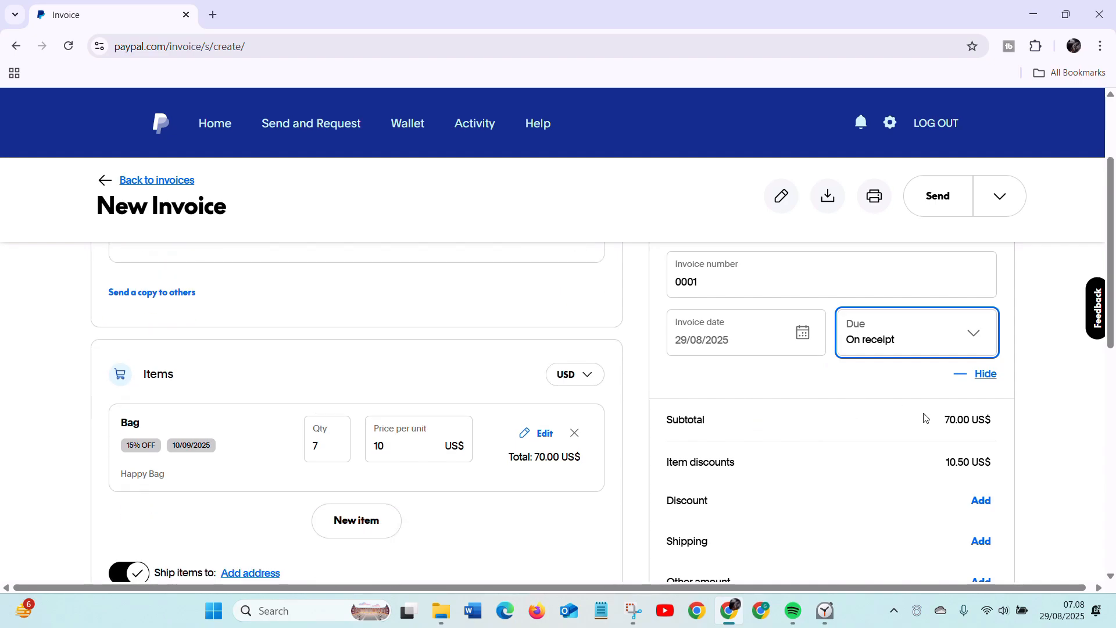
pyautogui.scroll(-1, 1006, 474)
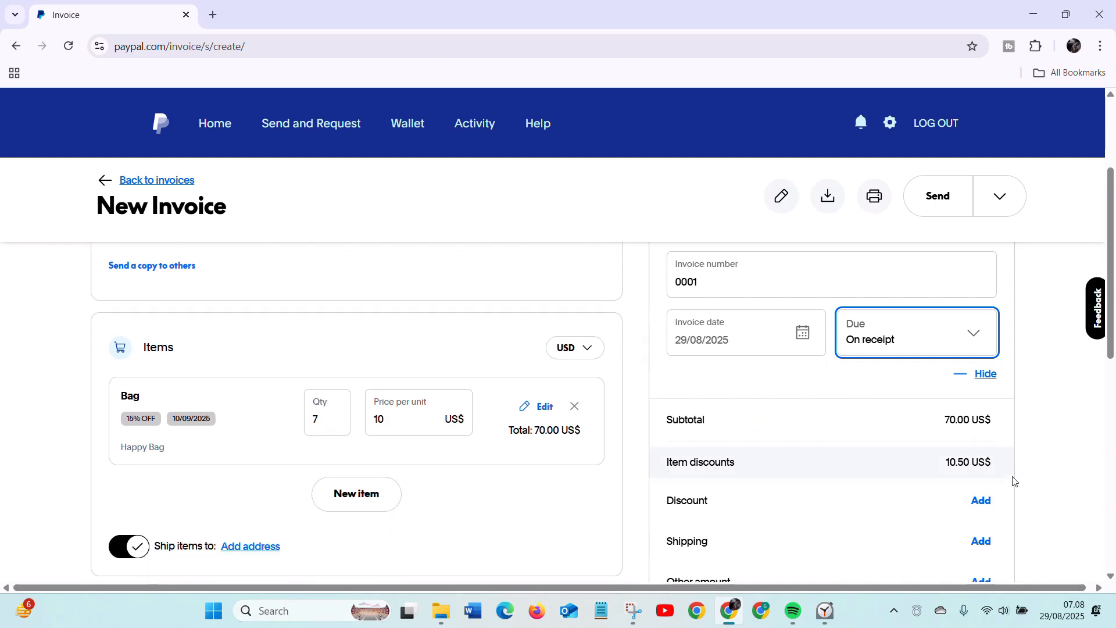
# Step: Add a discount to the invoice summary and choose Happy 15%
pyautogui.click(980, 491)
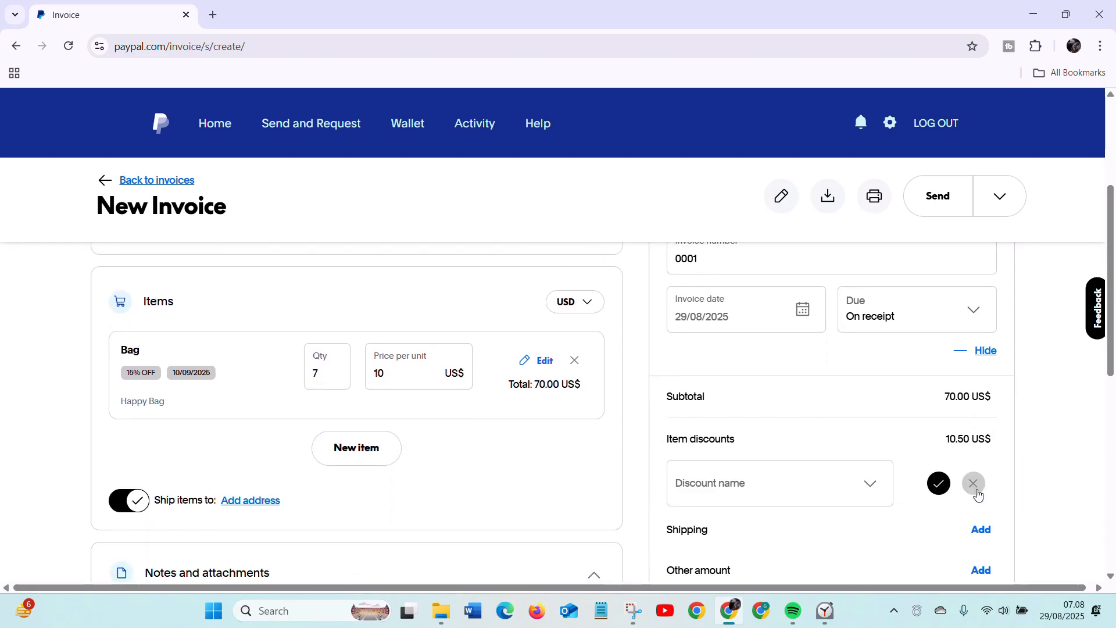
pyautogui.click(875, 486)
pyautogui.click(748, 563)
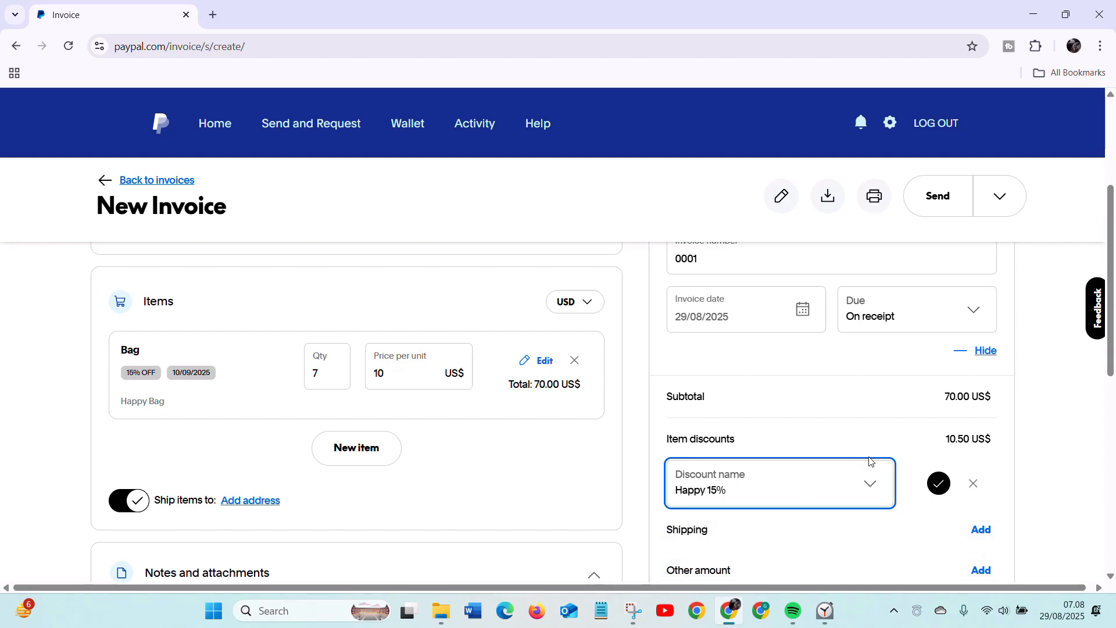
# Step: Open the shipping amount and other amount fields in the summary and discard both
pyautogui.scroll(-1, 942, 468)
pyautogui.click(984, 458)
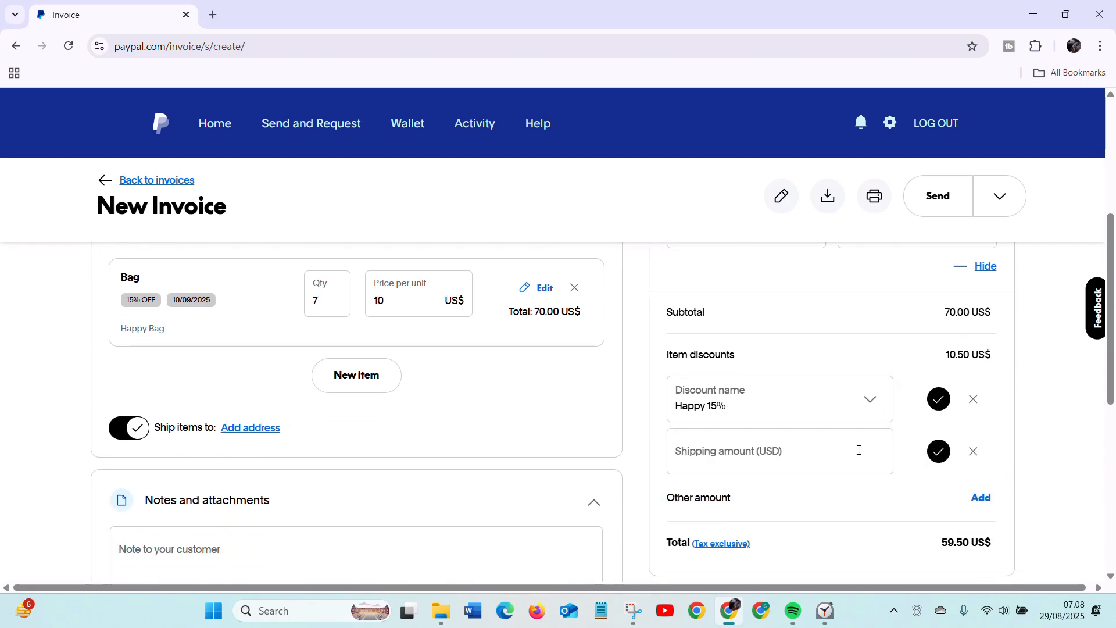
pyautogui.click(972, 454)
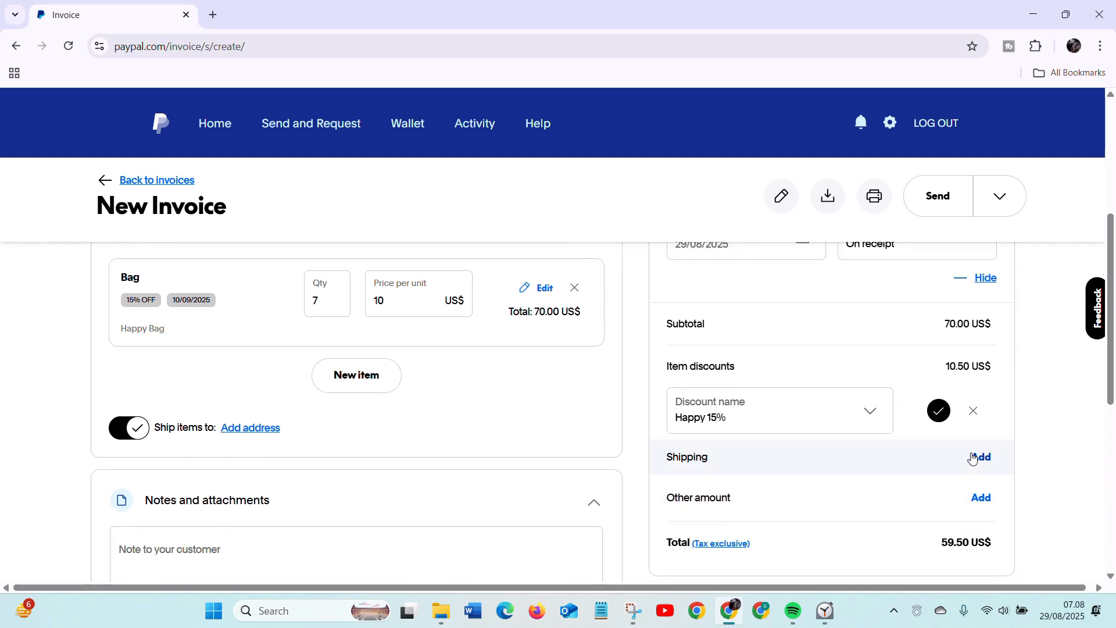
pyautogui.click(982, 499)
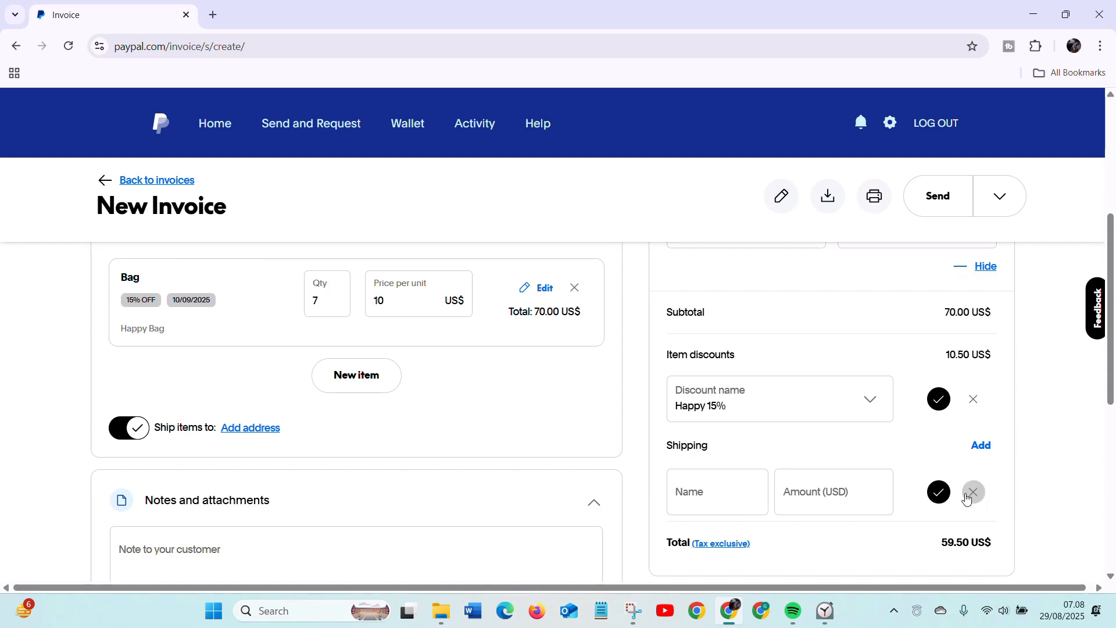
pyautogui.click(974, 491)
# Step: Allow customers to add a tip in the invoice's payment options
pyautogui.scroll(-1, 755, 483)
pyautogui.scroll(-2, 720, 468)
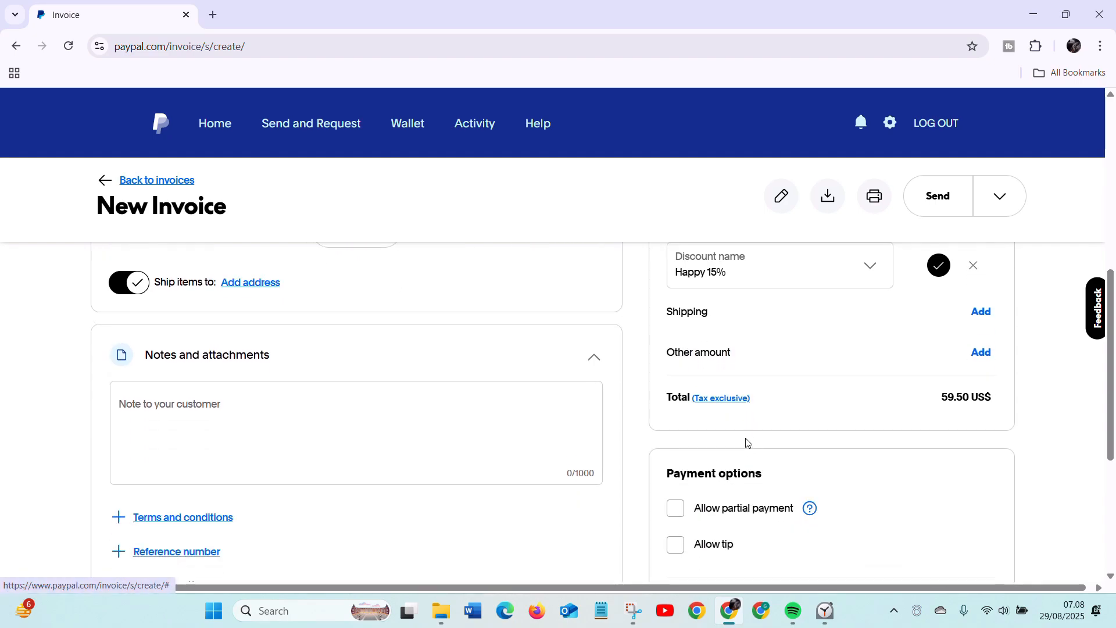
pyautogui.scroll(-2, 802, 468)
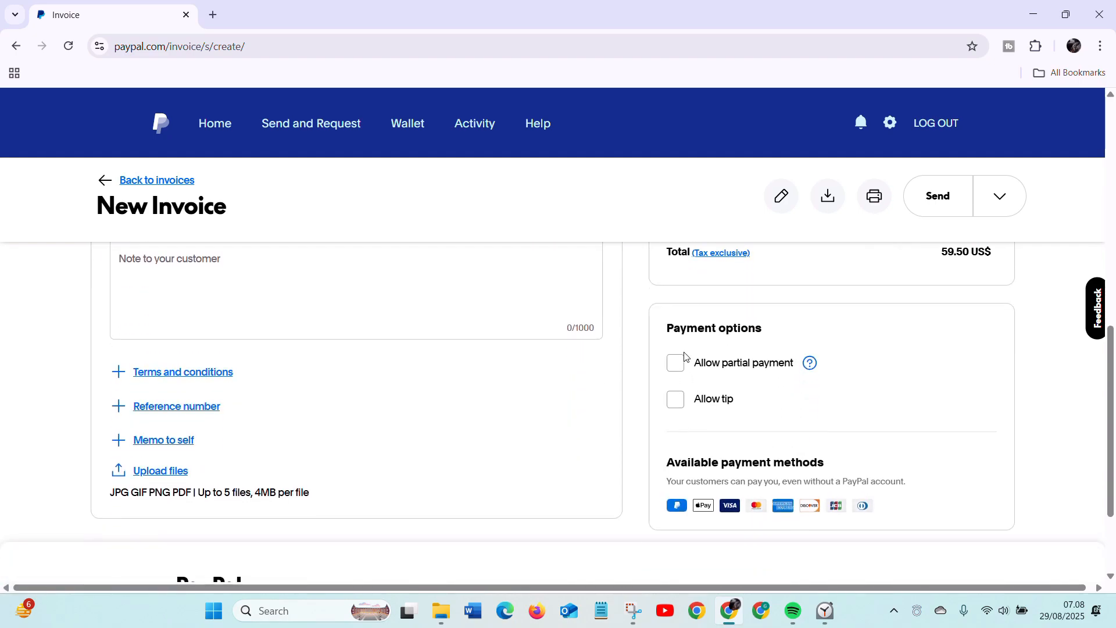
pyautogui.click(676, 401)
# Step: Allow partial payment, open its optional minimum due field and turn partial payment off again
pyautogui.hotkey('shift', 'Tab')
pyautogui.press('space')
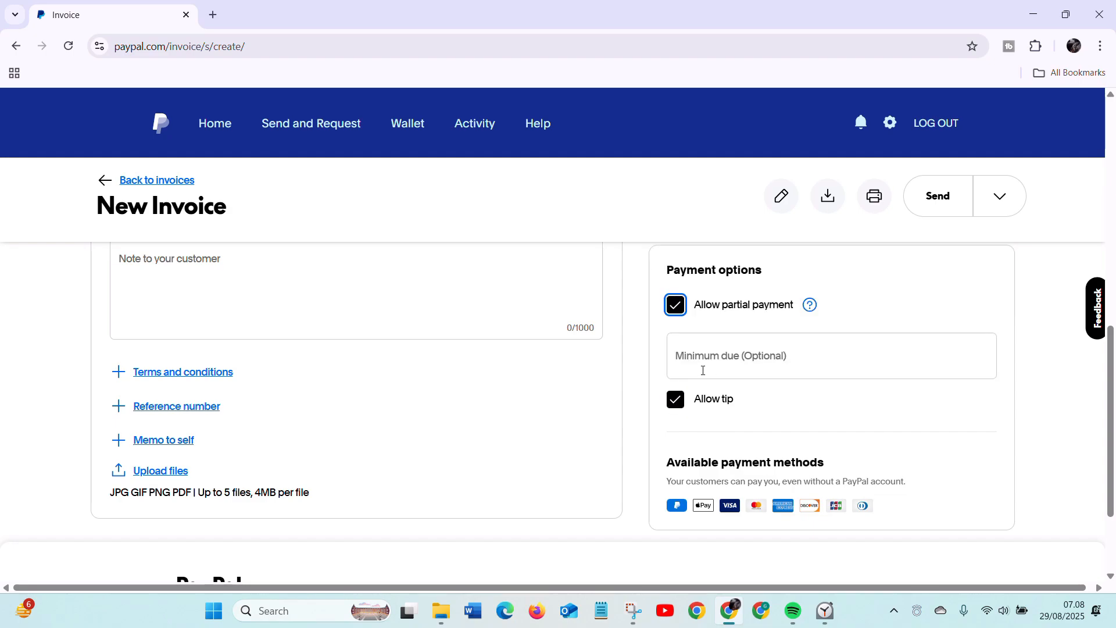
pyautogui.click(706, 368)
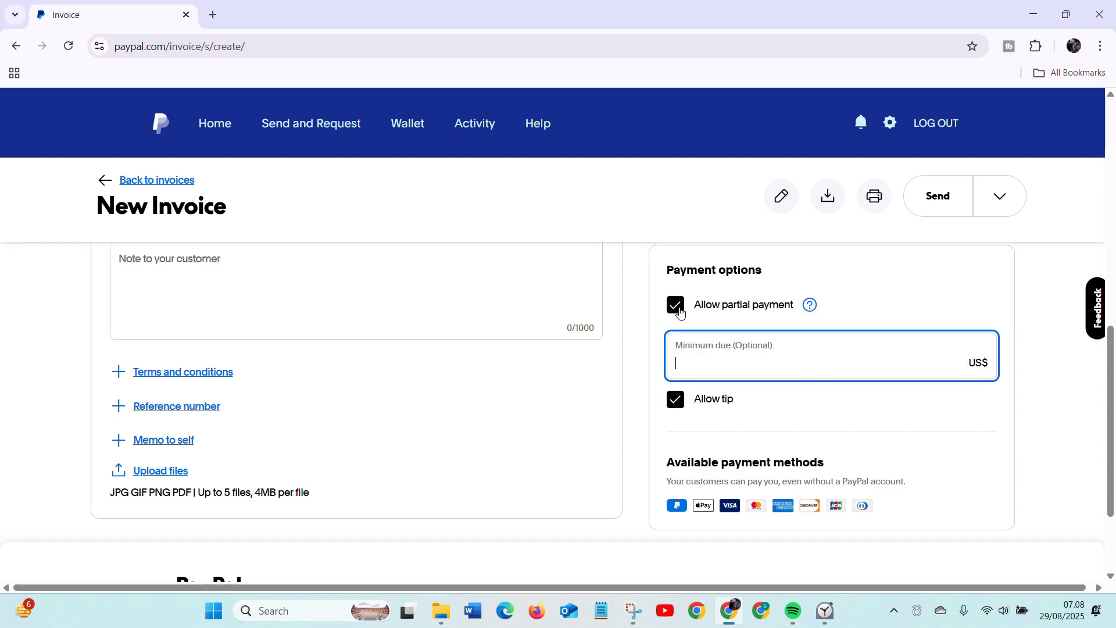
pyautogui.click(680, 311)
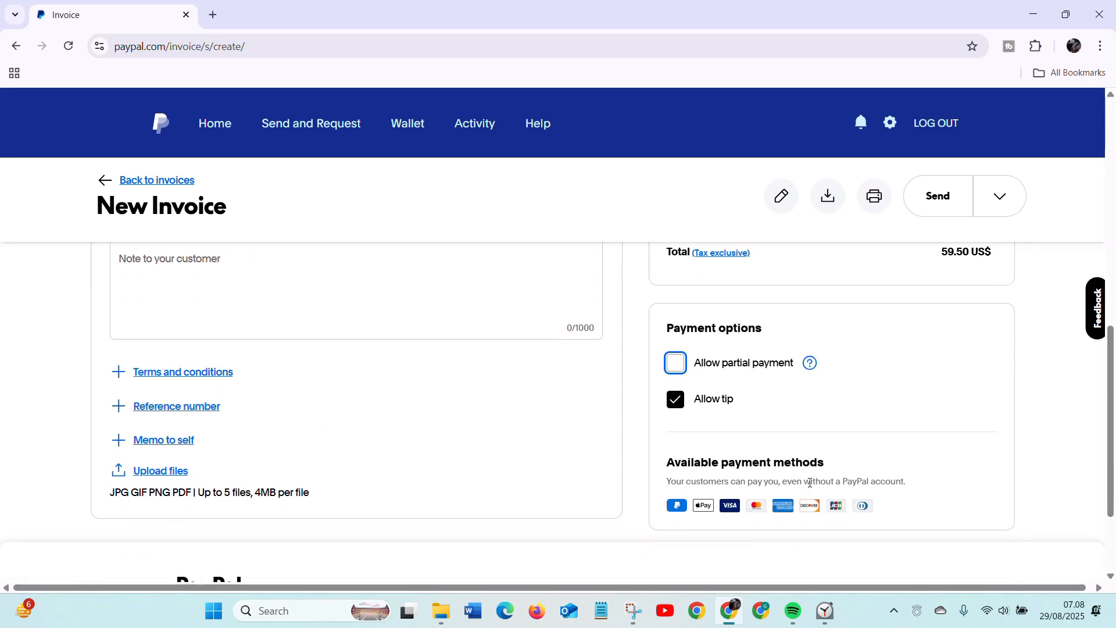
pyautogui.scroll(10, 780, 478)
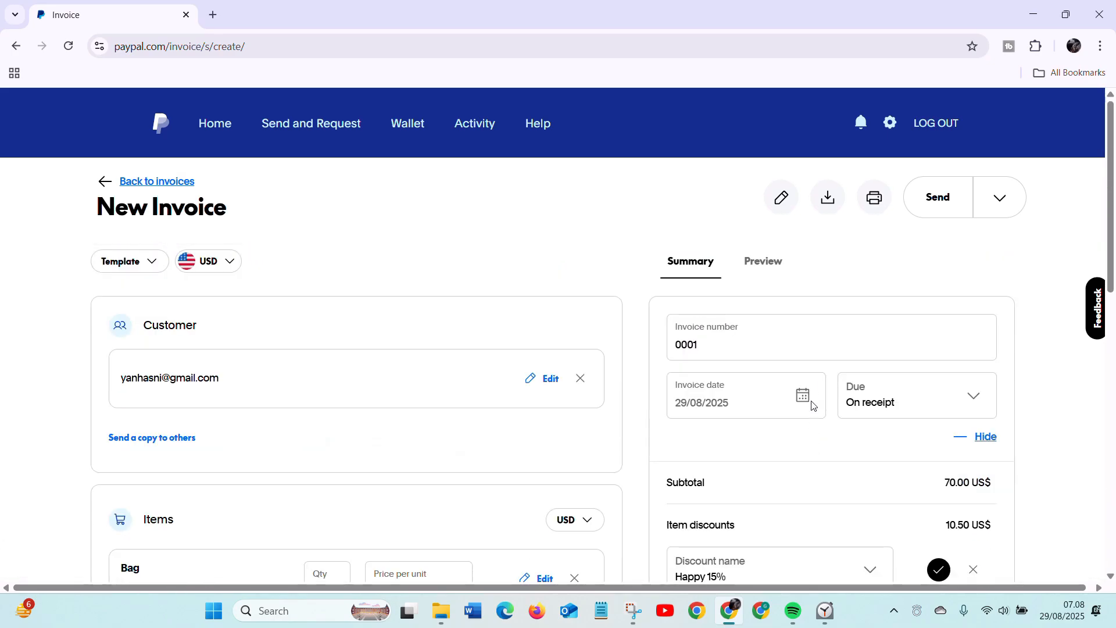
# Step: Preview the invoice from its header to the totals and check the additional sending options
pyautogui.click(763, 261)
pyautogui.scroll(-2, 795, 371)
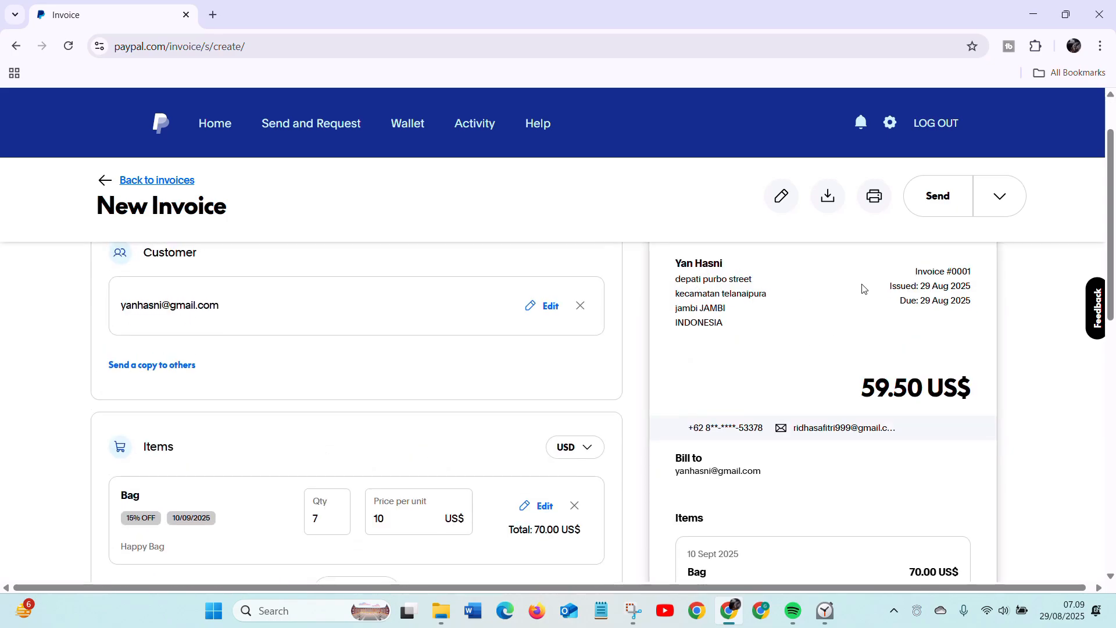
pyautogui.scroll(-3, 918, 349)
pyautogui.scroll(4, 1046, 409)
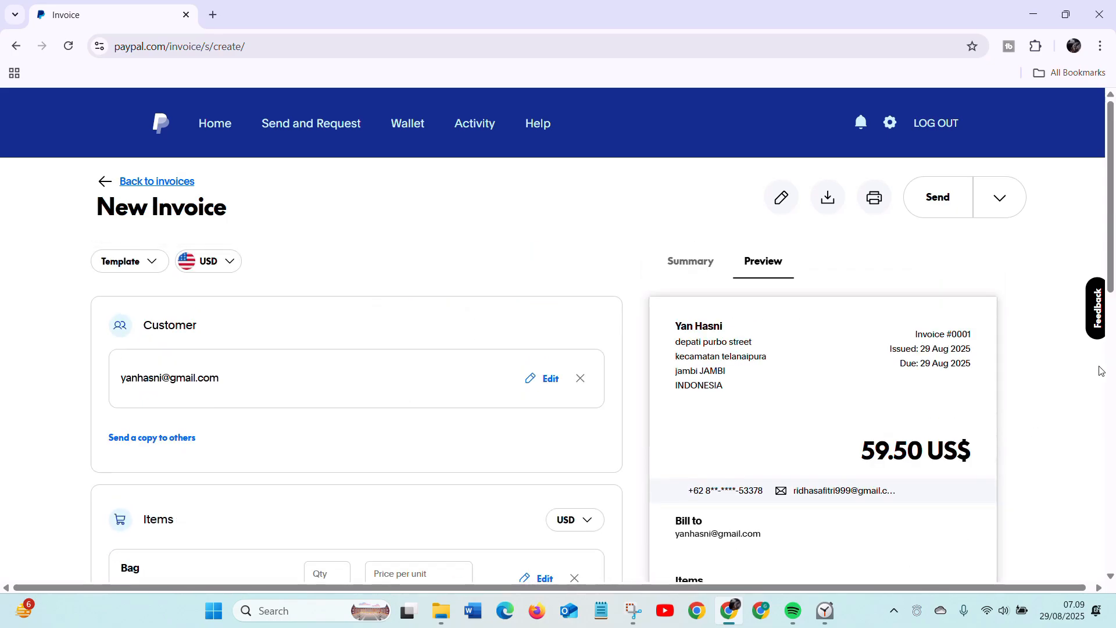
pyautogui.scroll(-1, 1095, 369)
pyautogui.scroll(-8, 929, 506)
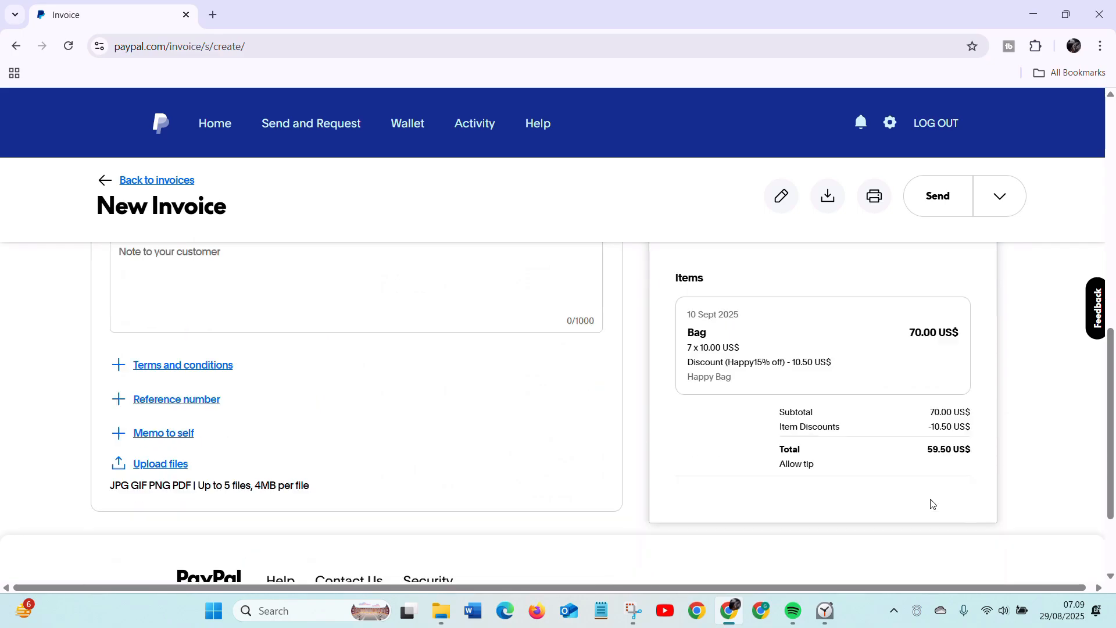
pyautogui.scroll(5, 930, 494)
pyautogui.scroll(5, 924, 454)
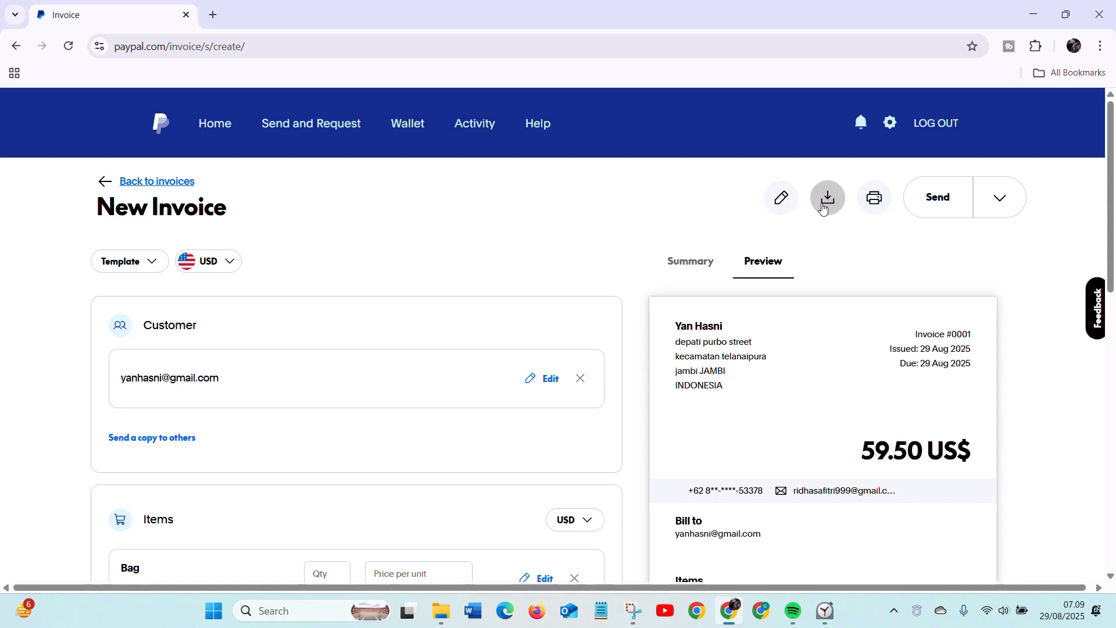
pyautogui.click(1016, 206)
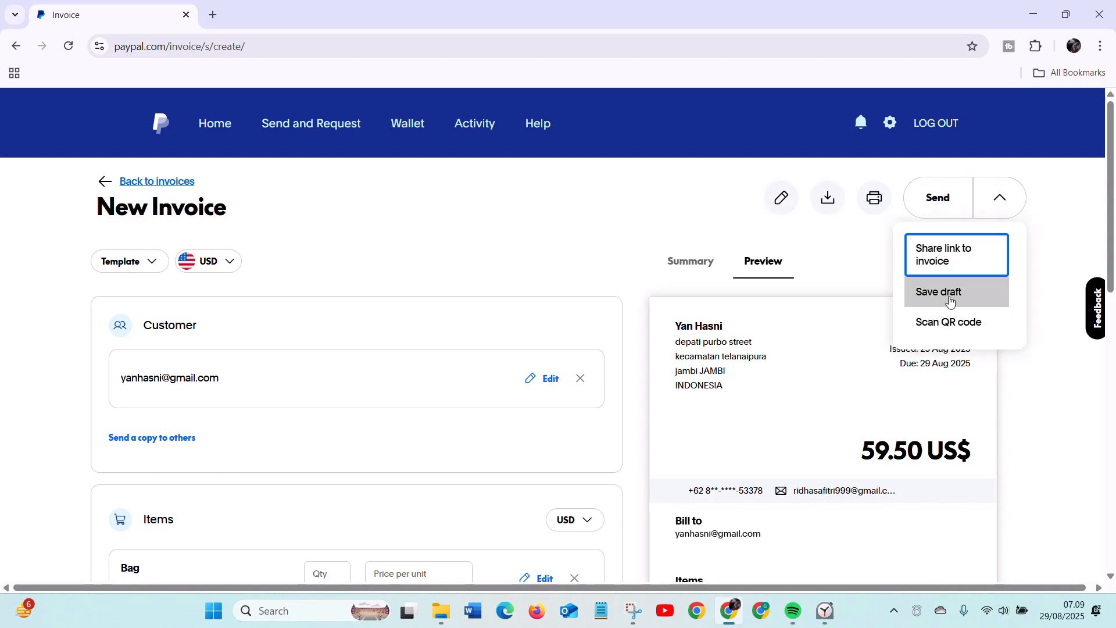
pyautogui.click(998, 203)
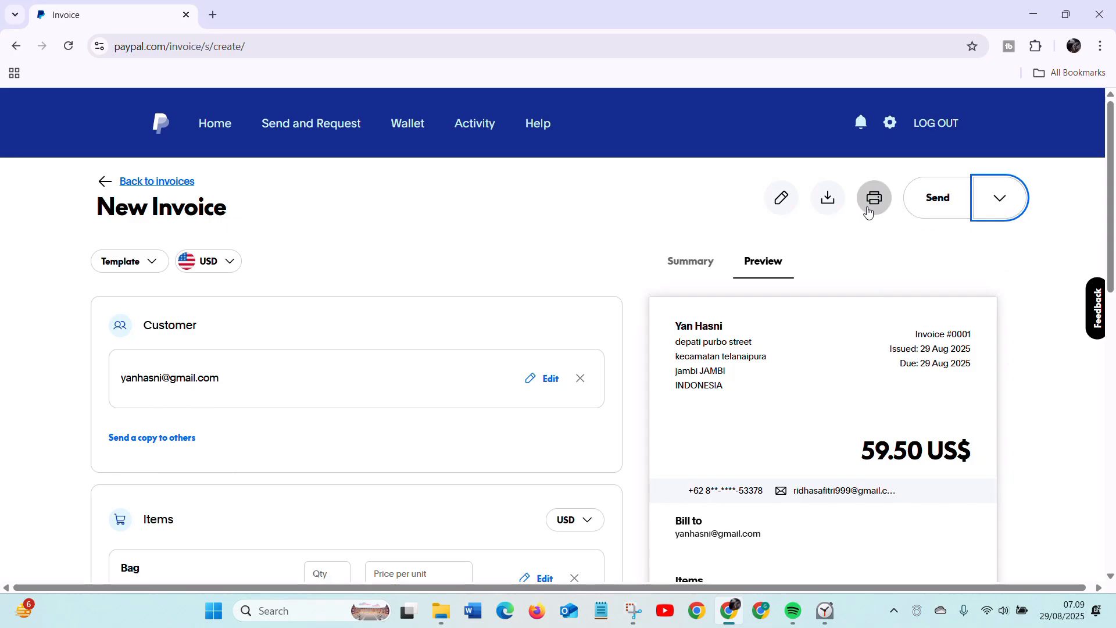
# Step: Review the invoice's download preview, download it with the QR code included and close the download dialog
pyautogui.click(828, 203)
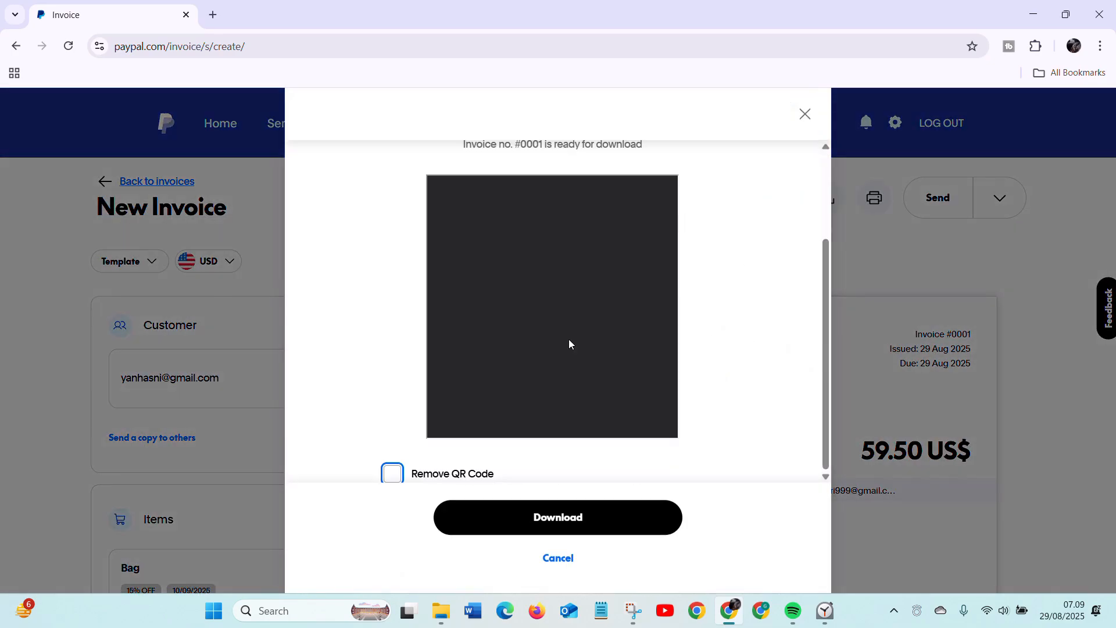
pyautogui.scroll(-3, 609, 349)
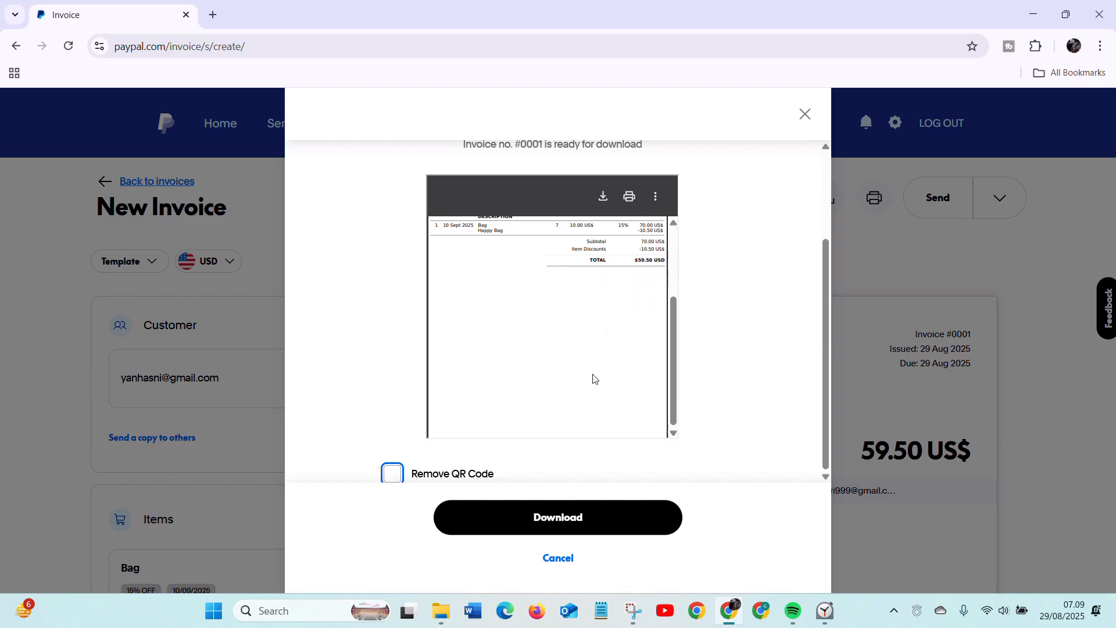
pyautogui.scroll(3, 605, 393)
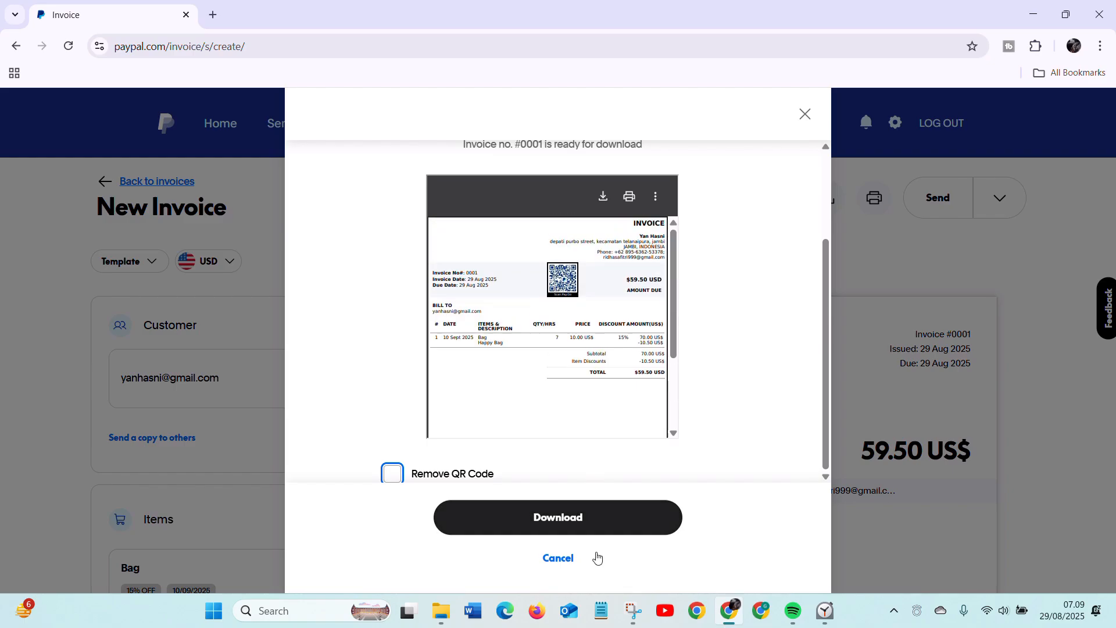
pyautogui.click(604, 526)
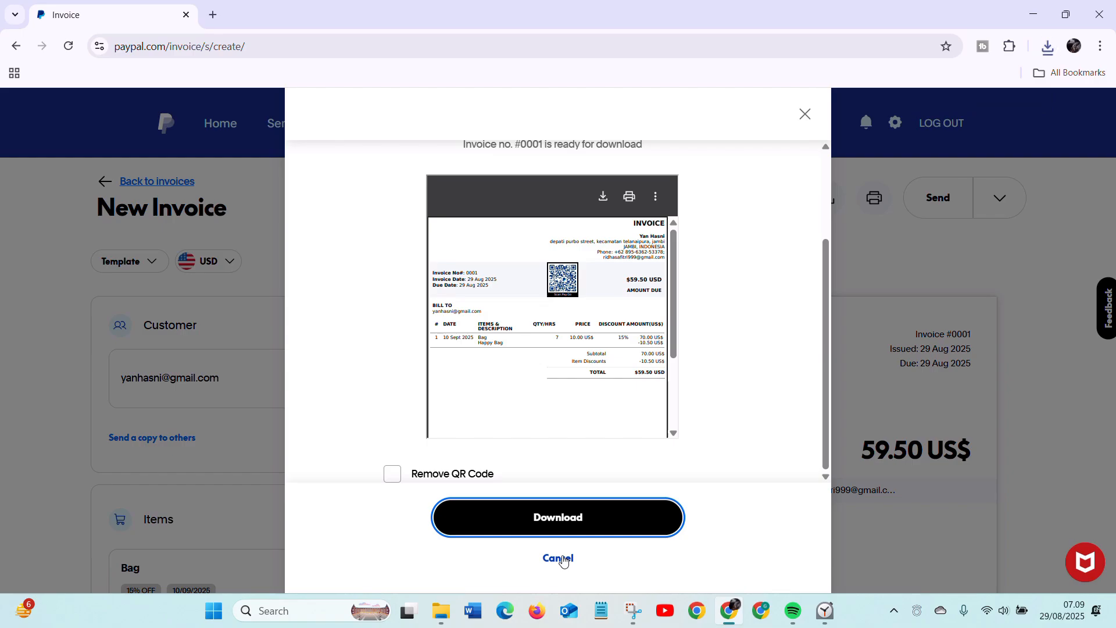
pyautogui.click(803, 122)
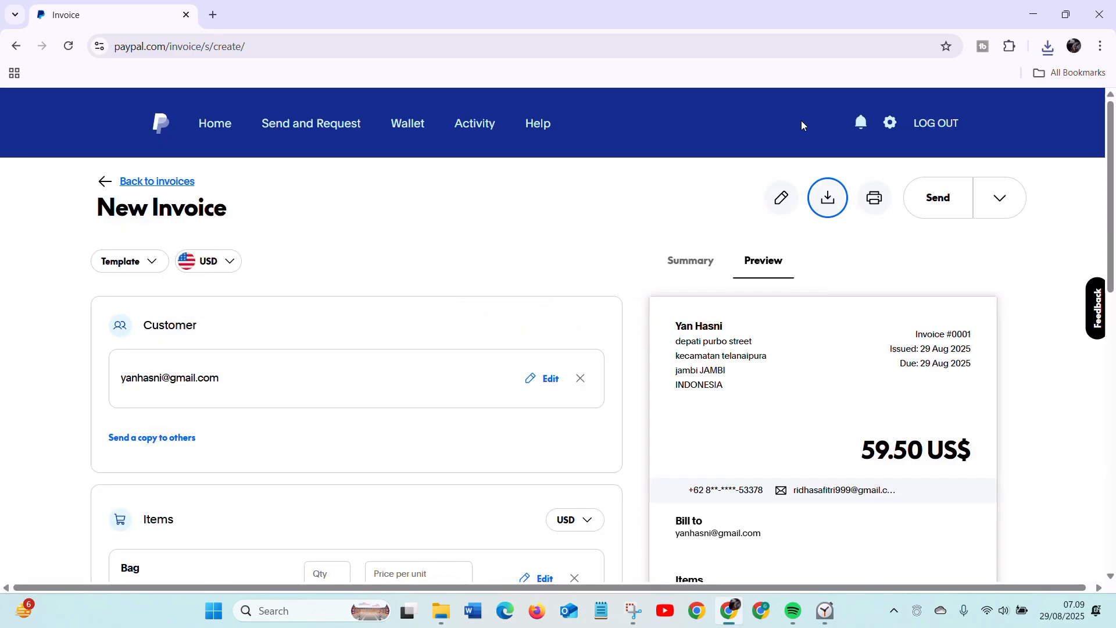
# Step: Open the downloaded Invoice - 0001.pdf, review its header, QR code, items and totals, and minimize the browser
pyautogui.scroll(-1, 531, 376)
pyautogui.scroll(1, 541, 376)
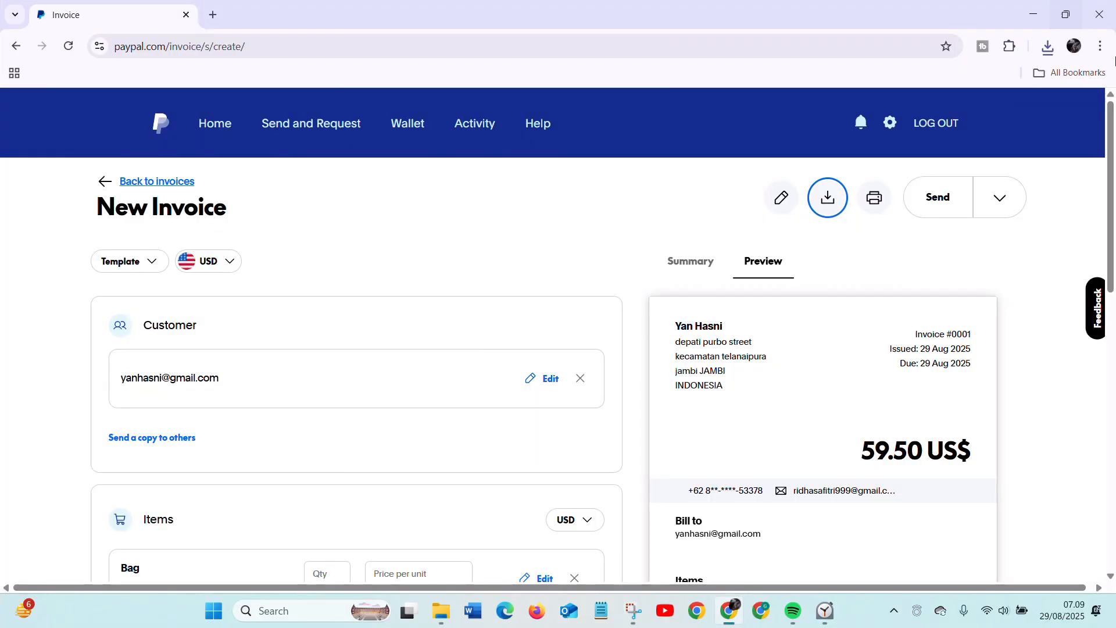
pyautogui.click(1047, 48)
pyautogui.click(900, 117)
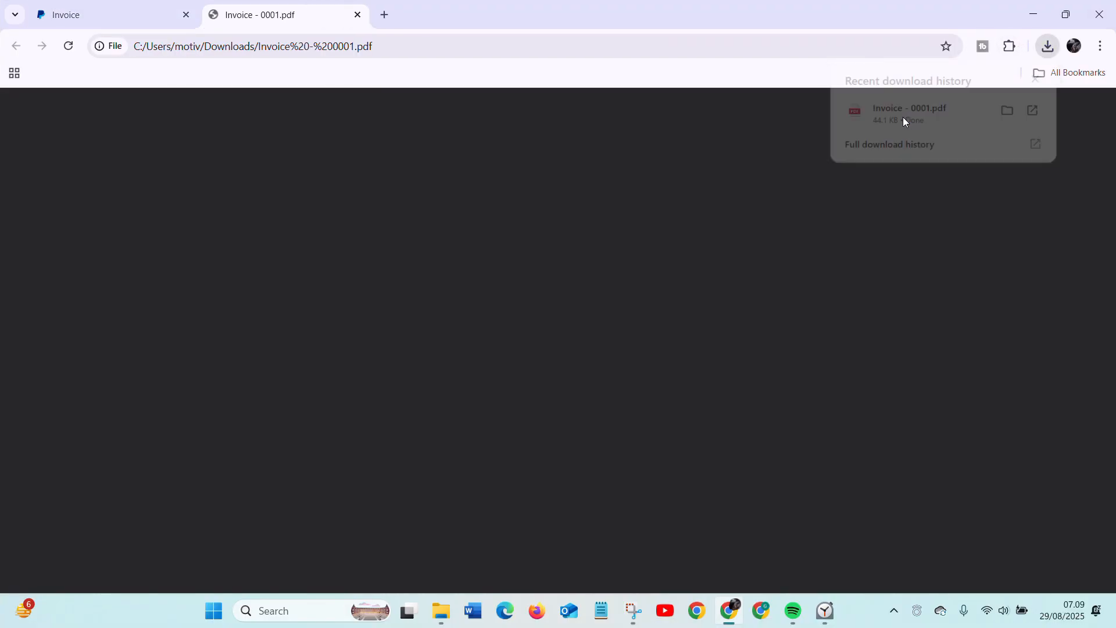
pyautogui.scroll(-7, 560, 294)
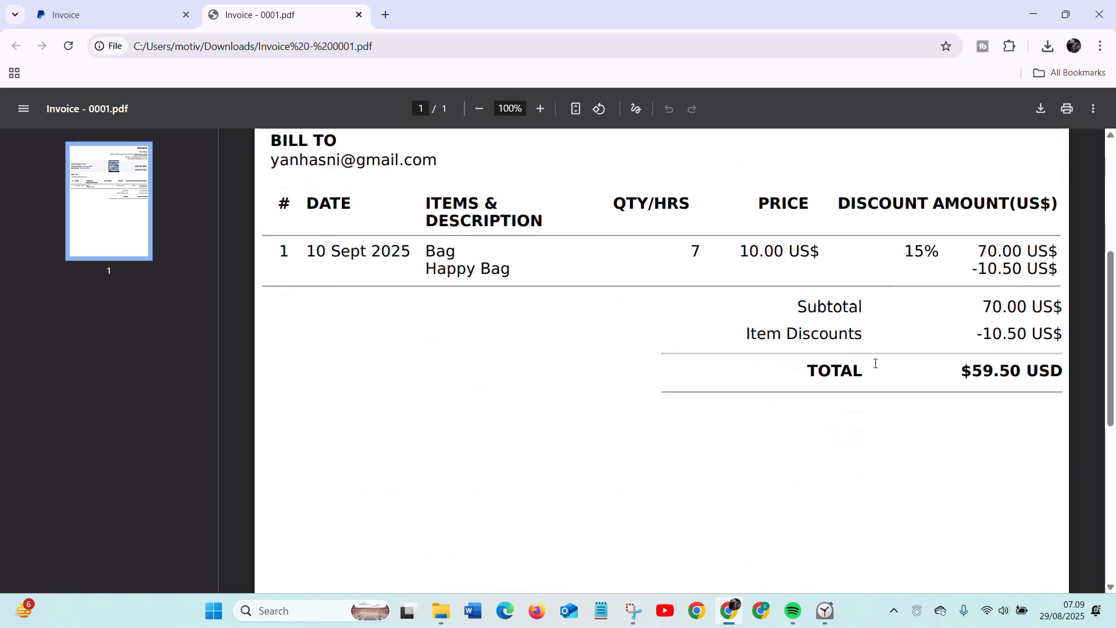
pyautogui.scroll(6, 917, 379)
pyautogui.scroll(-4, 917, 379)
pyautogui.scroll(4, 901, 375)
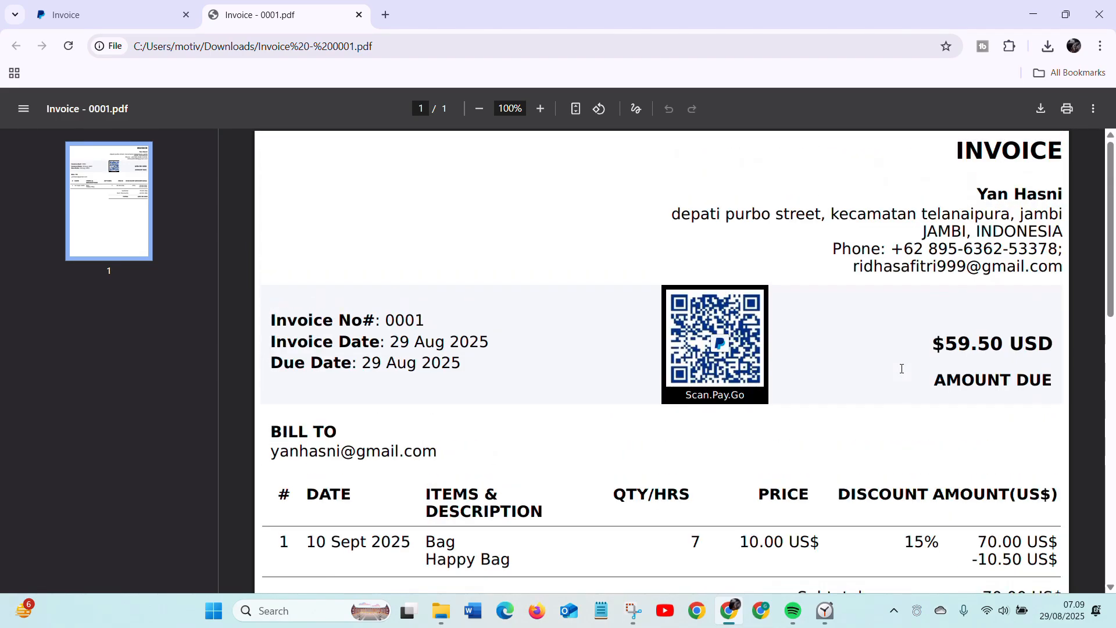
pyautogui.scroll(-3, 896, 370)
pyautogui.scroll(3, 892, 368)
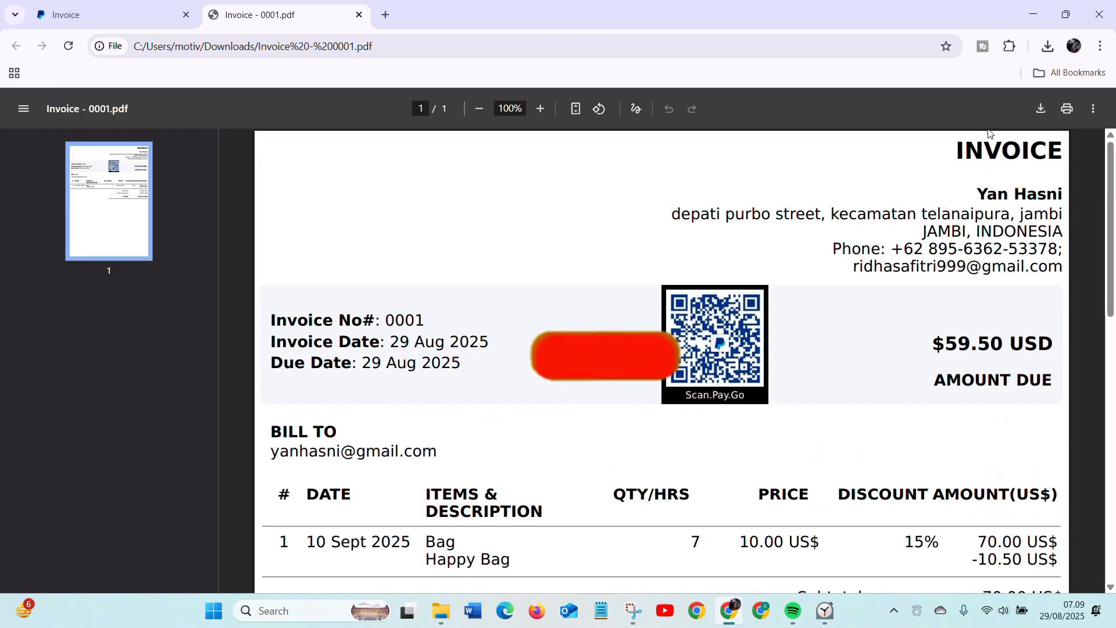
pyautogui.click(1039, 16)
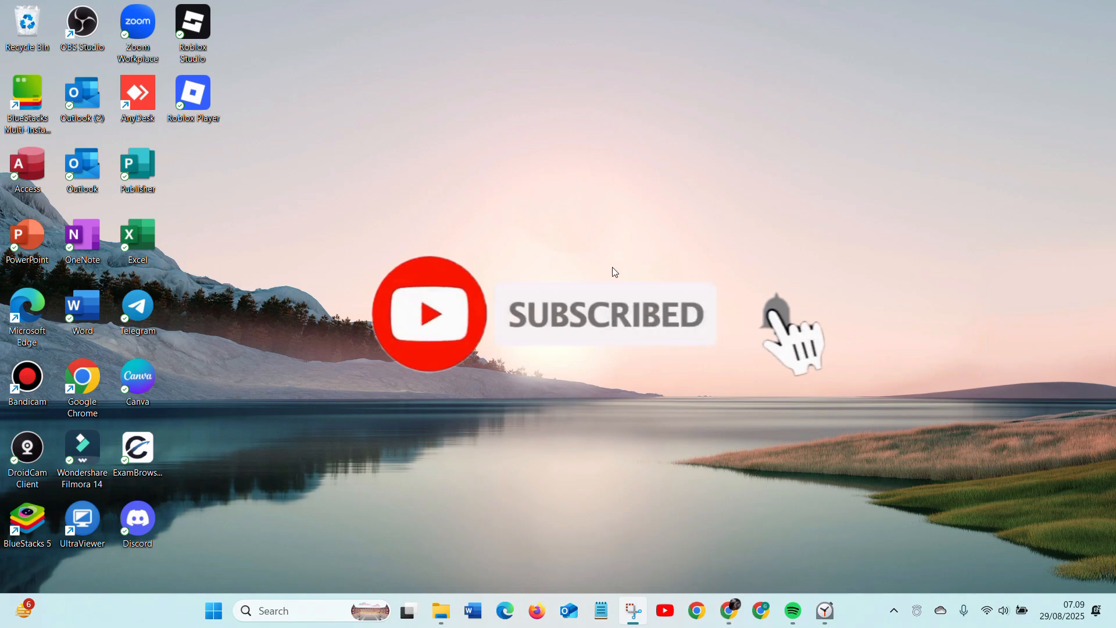